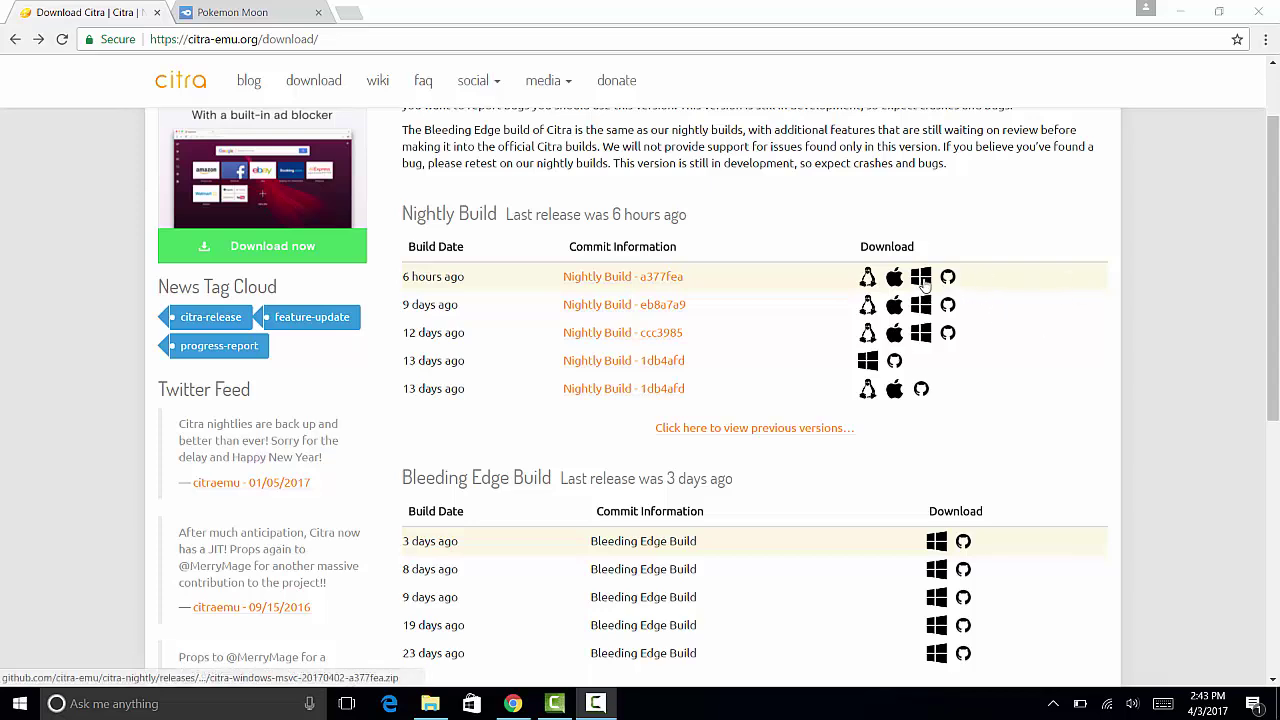
# Start downloading the newest Citra nightly build for Windows and cancel the download.
pyautogui.click(922, 280)
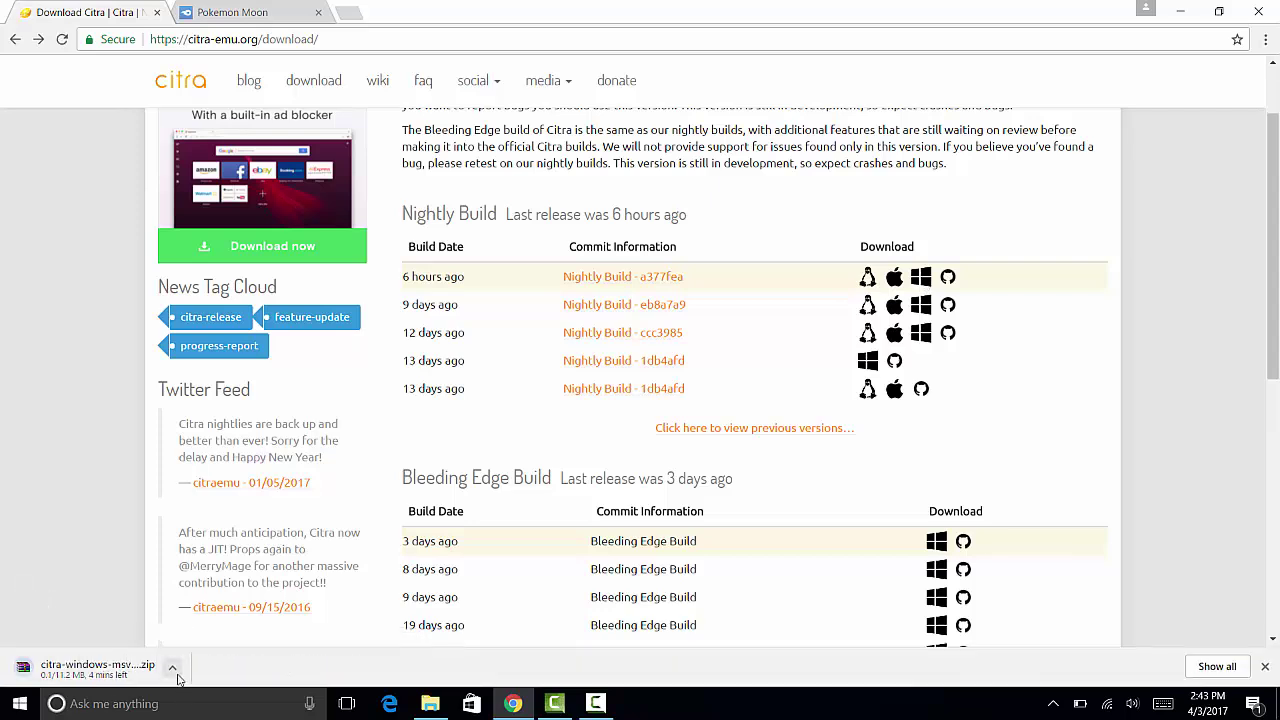
pyautogui.click(171, 666)
pyautogui.click(203, 640)
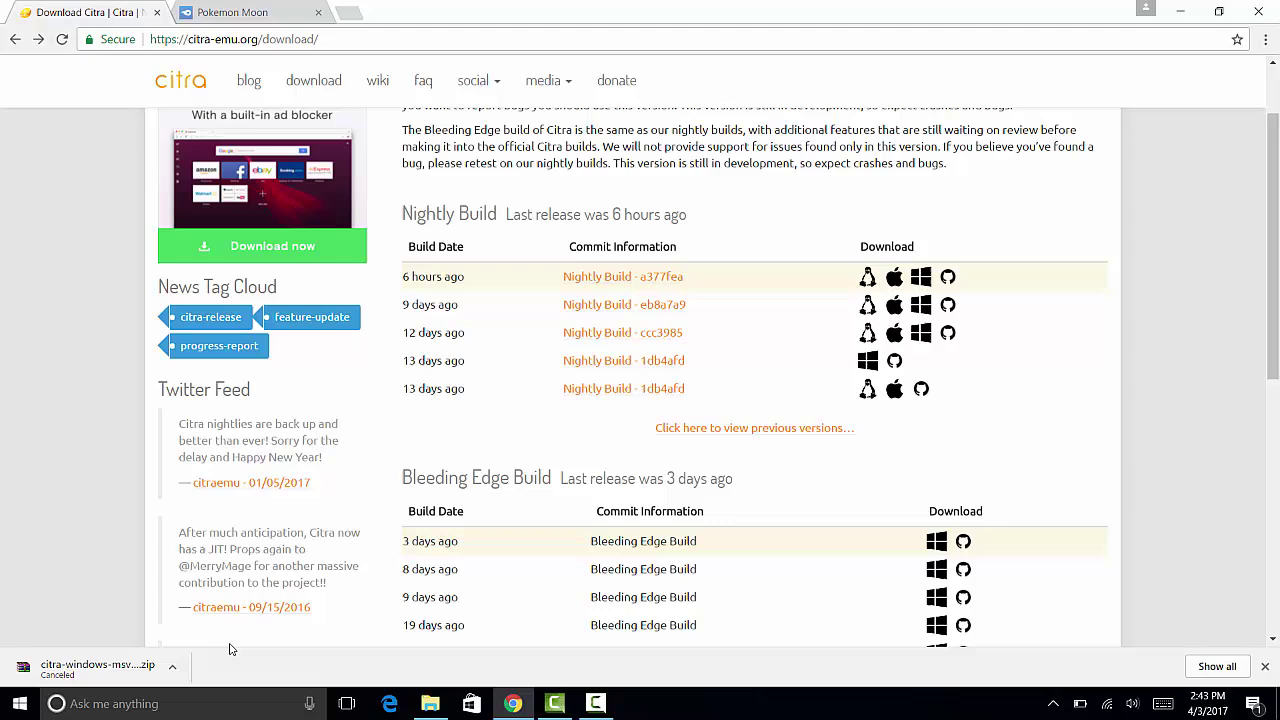
# Start downloading Pokemon Moon.3ds from its MediaFire page and cancel the download.
pyautogui.click(219, 8)
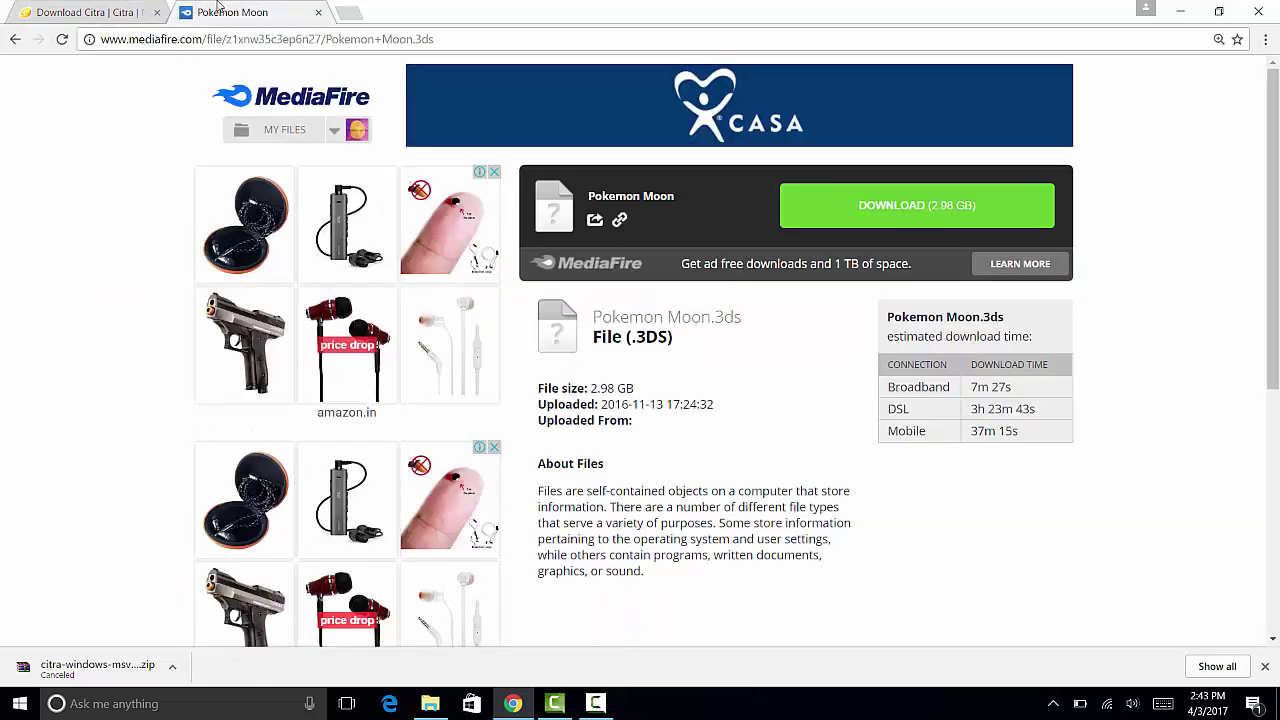
pyautogui.click(921, 210)
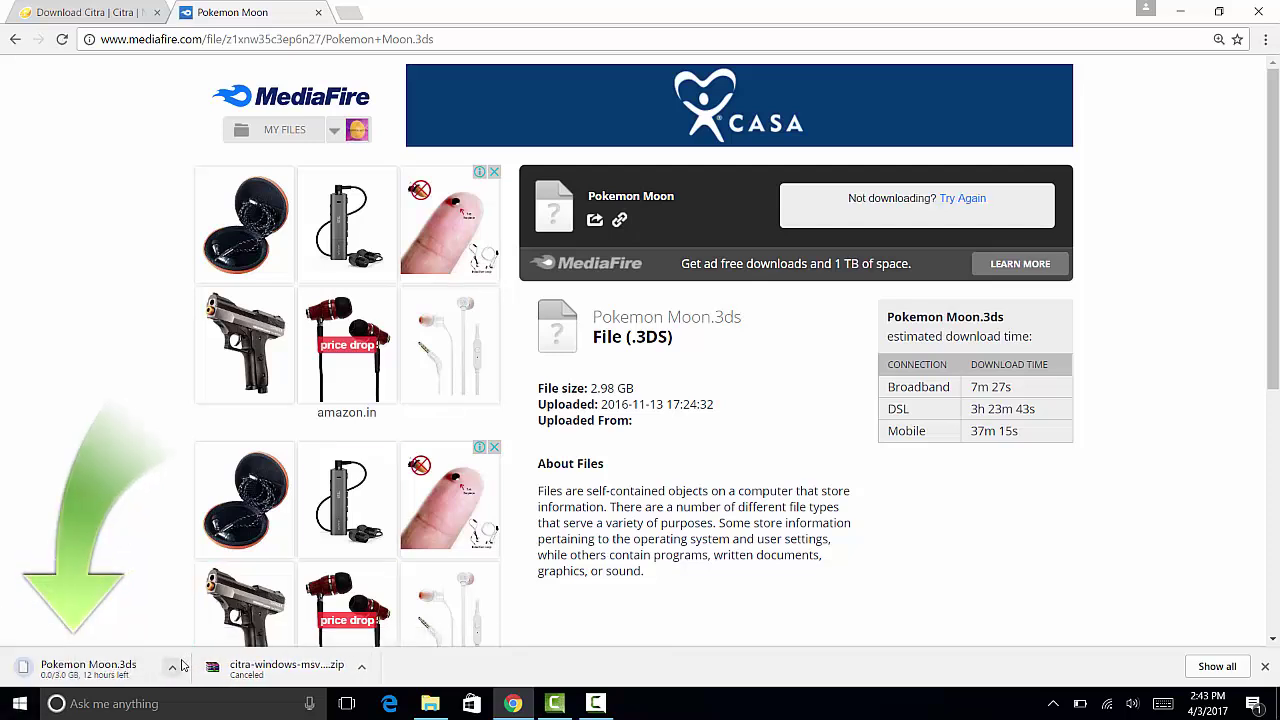
pyautogui.click(173, 666)
pyautogui.click(195, 642)
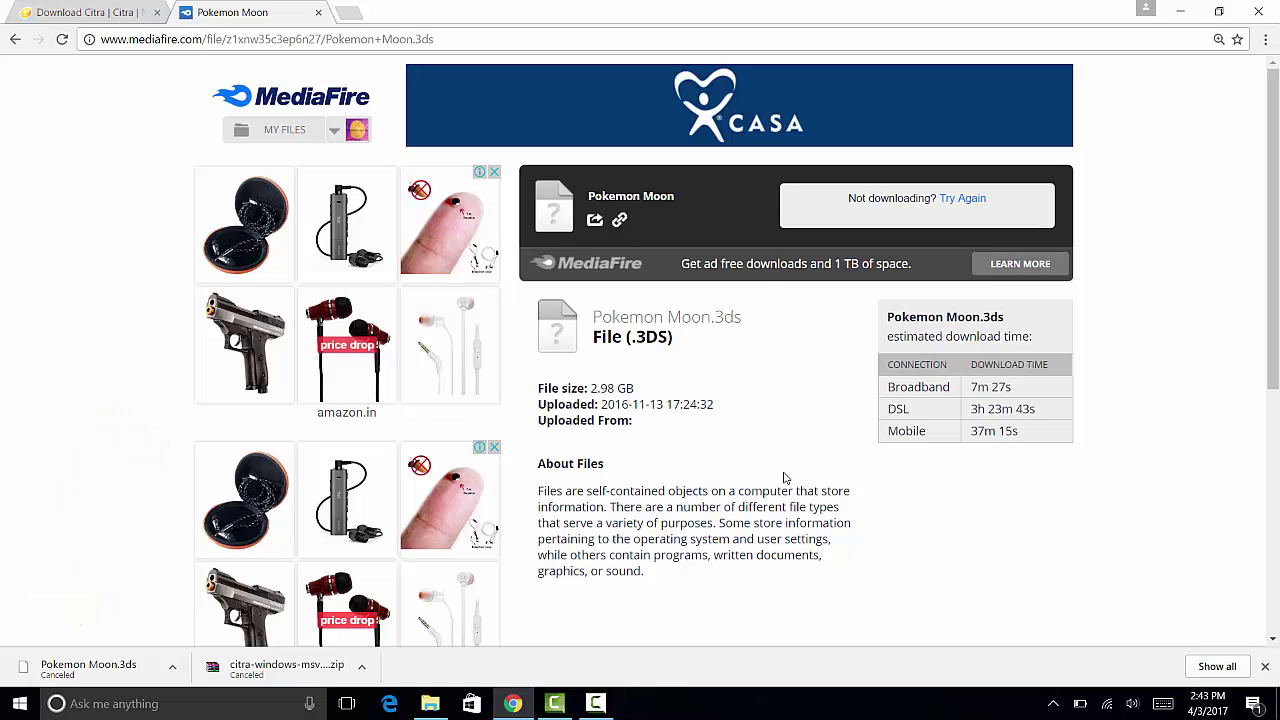
# Switch to the desktop and open the Citra zip archive in WinRAR.
pyautogui.click(1180, 12)
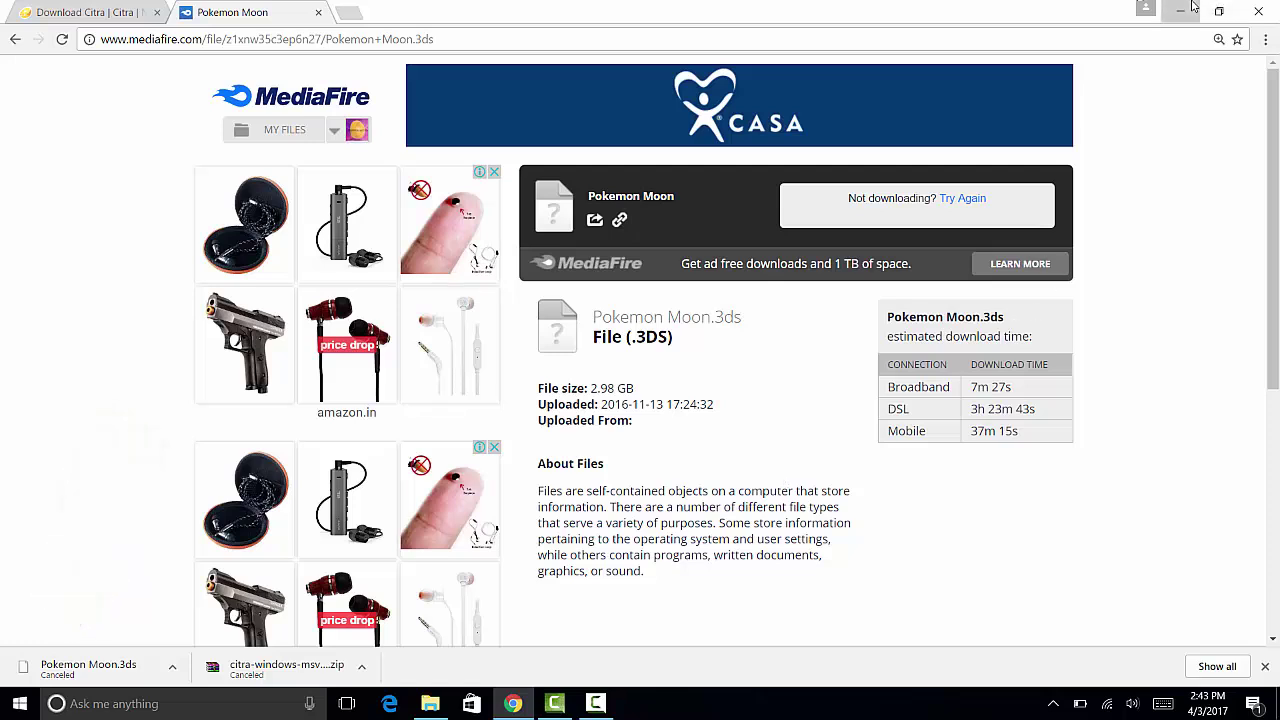
pyautogui.moveTo(611, 54); pyautogui.dragTo(821, 368)
pyautogui.moveTo(589, 86); pyautogui.dragTo(826, 397)
pyautogui.click(728, 183)
pyautogui.doubleClick(728, 183)
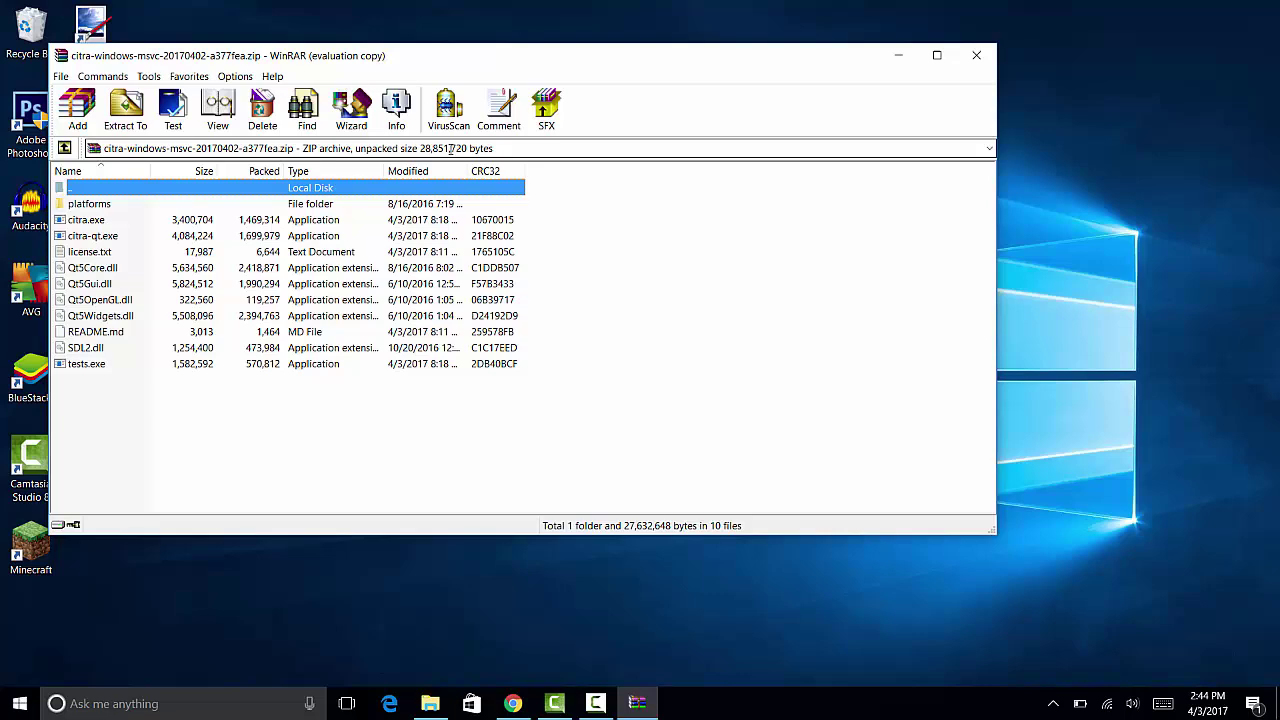
pyautogui.click(705, 228)
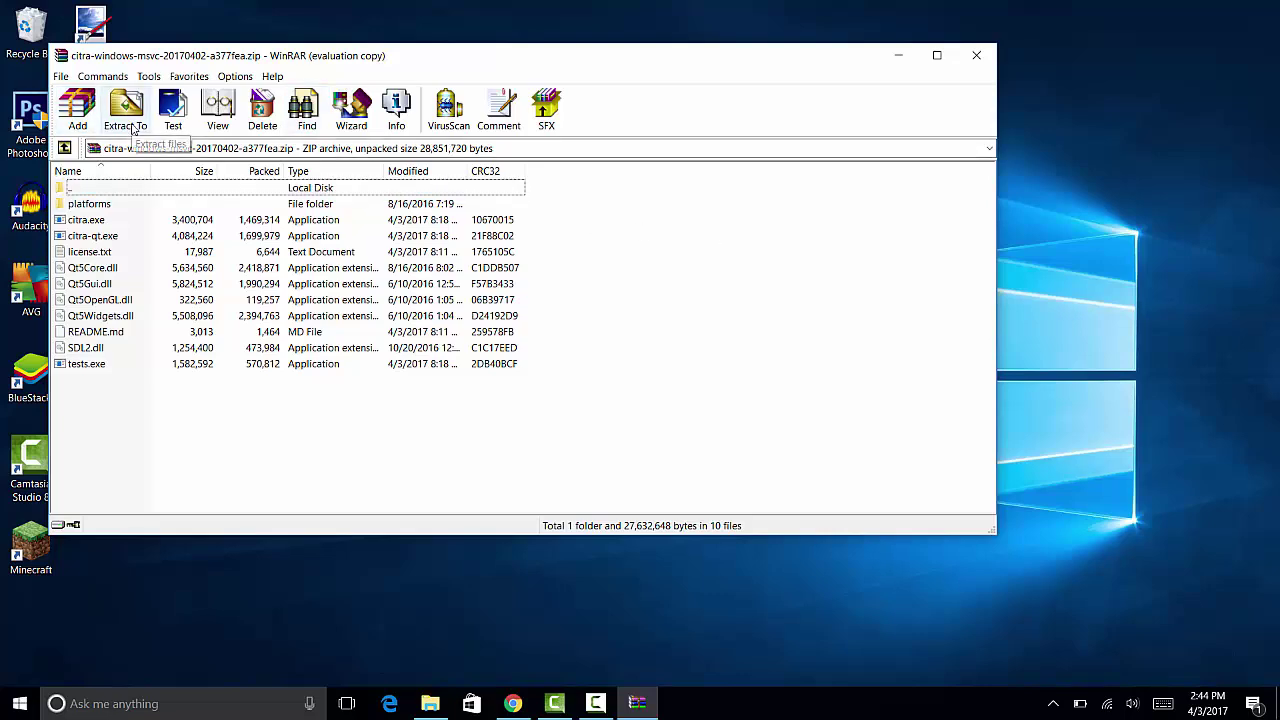
# Extract the archive into a citra-windows-msvc-20170402-a377fea folder on the Desktop and close the archive window.
pyautogui.click(127, 112)
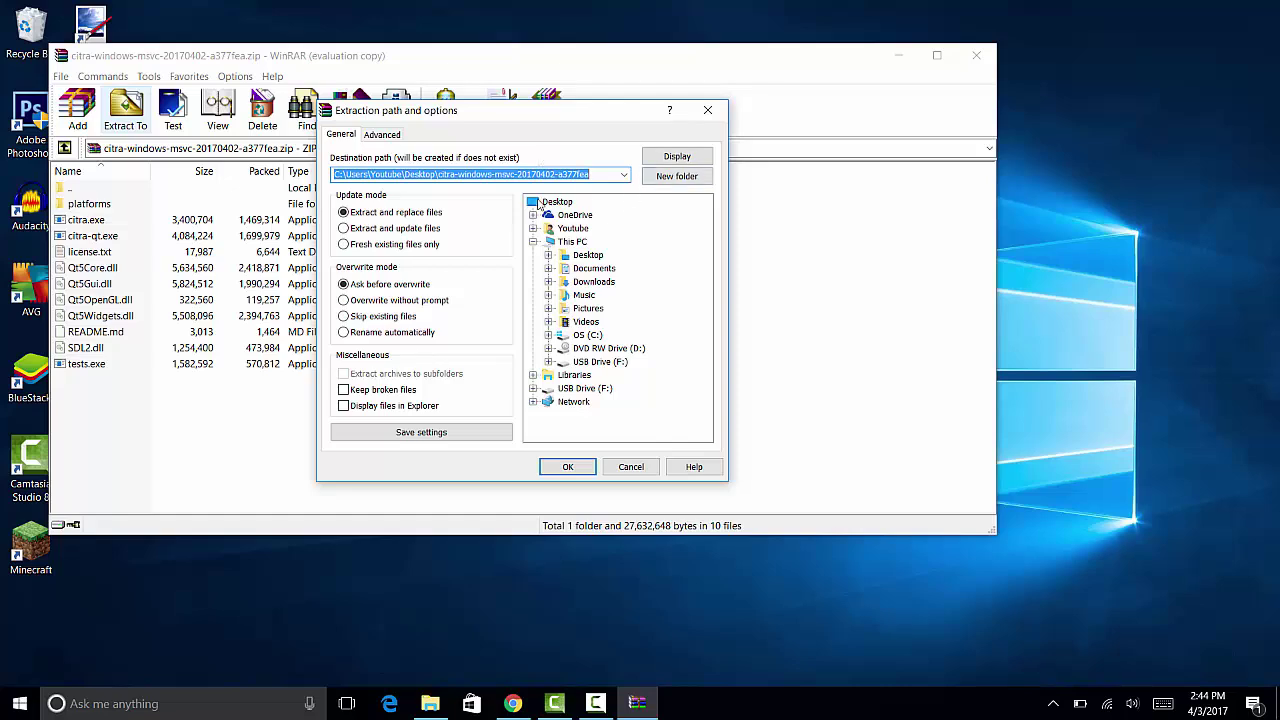
pyautogui.click(542, 202)
pyautogui.click(683, 172)
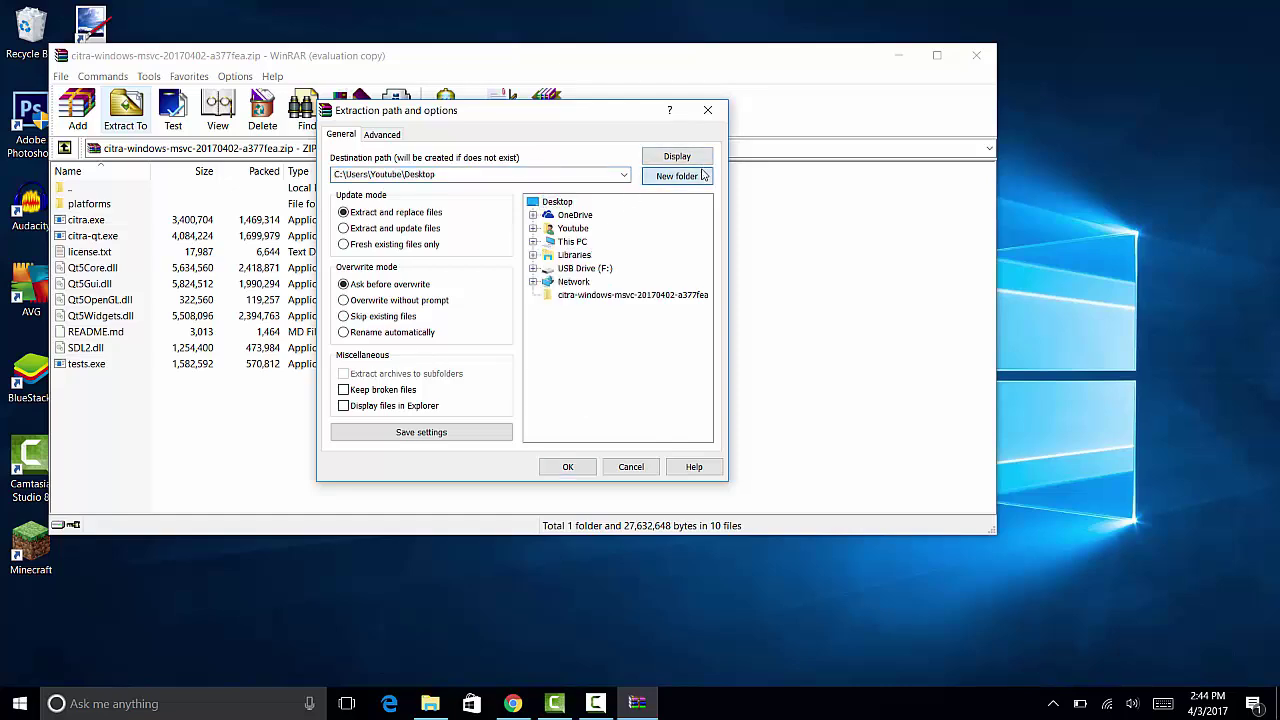
pyautogui.click(592, 472)
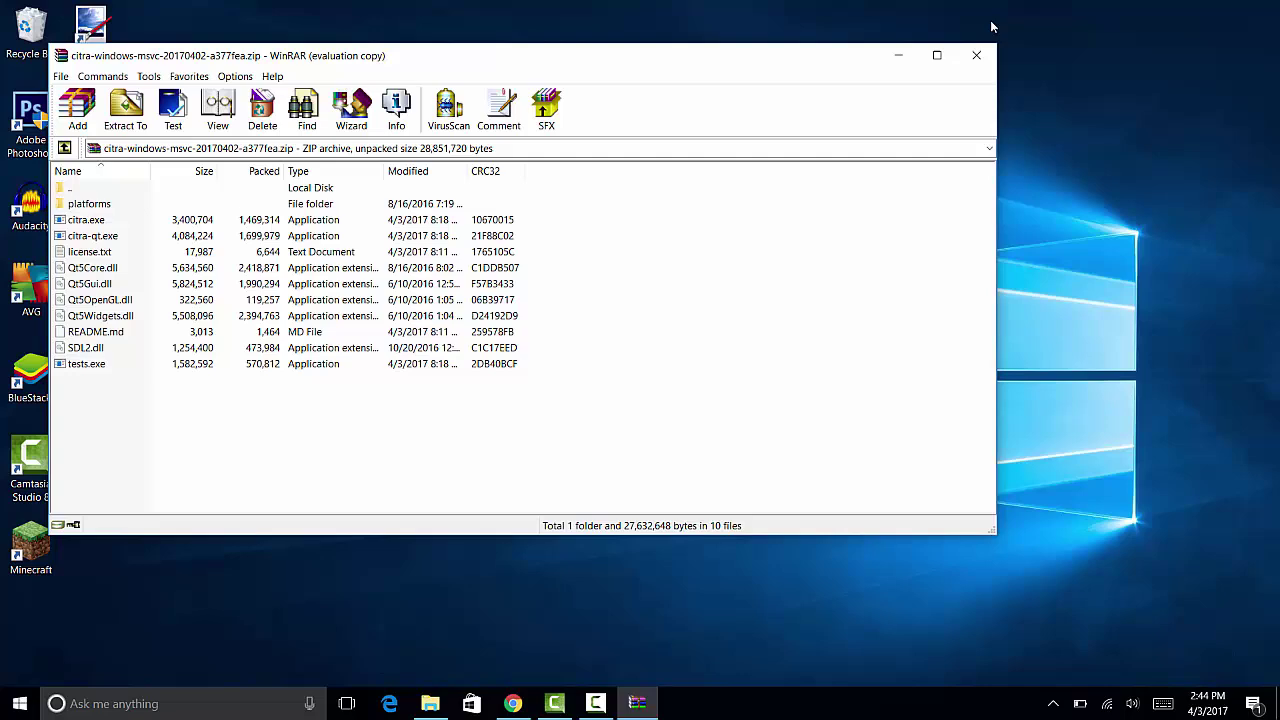
pyautogui.click(996, 57)
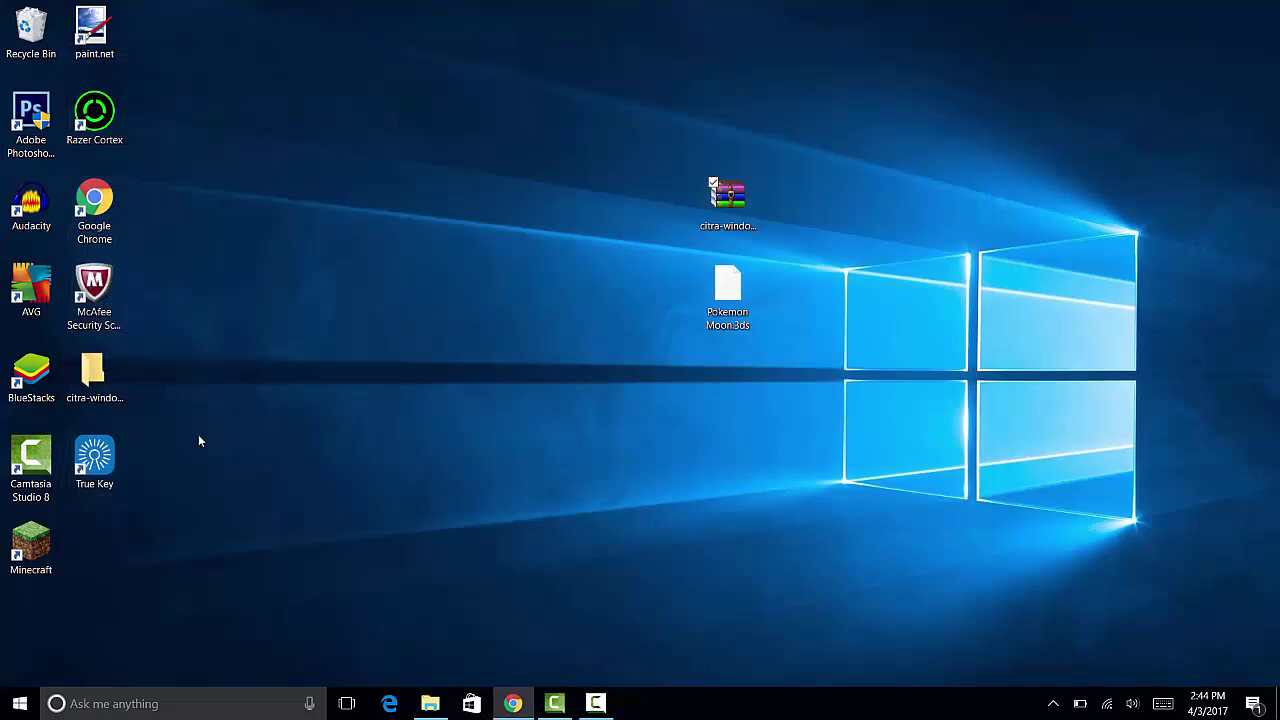
# Place the extracted Citra folder below Pokemon Moon.3ds, move the game file into it and open the folder.
pyautogui.moveTo(90, 378); pyautogui.dragTo(720, 402)
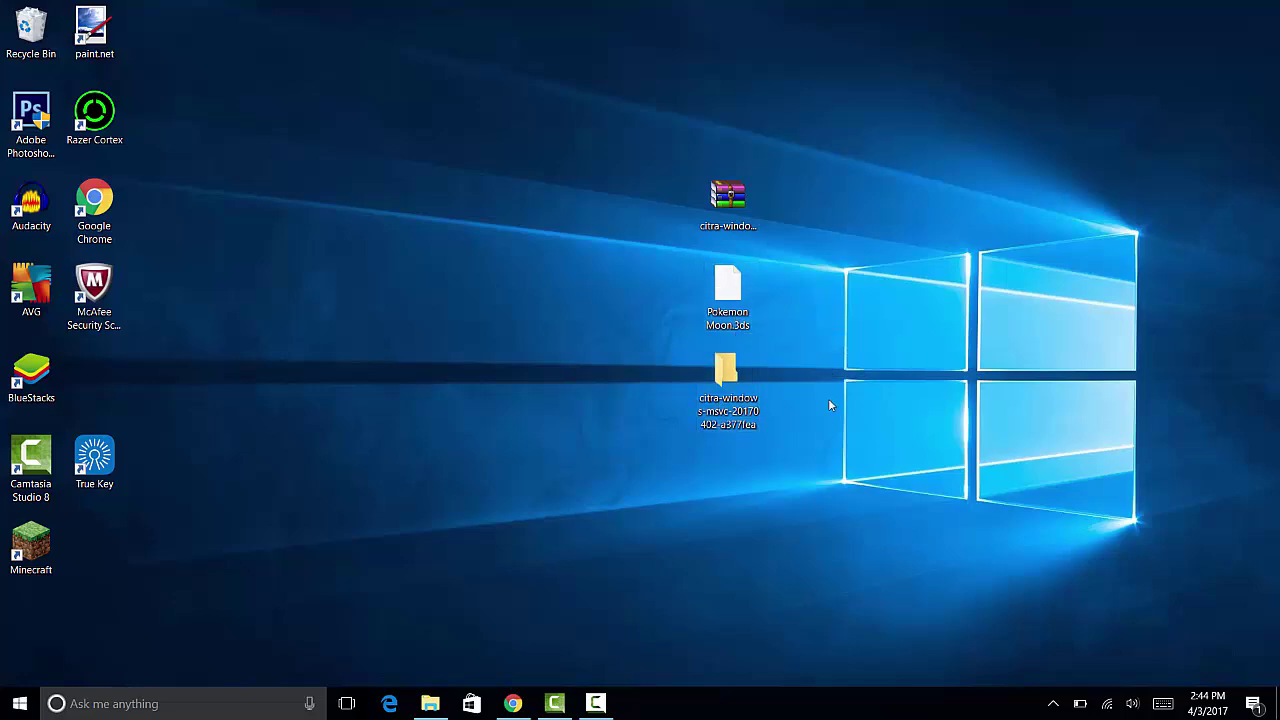
pyautogui.moveTo(750, 290); pyautogui.dragTo(727, 372)
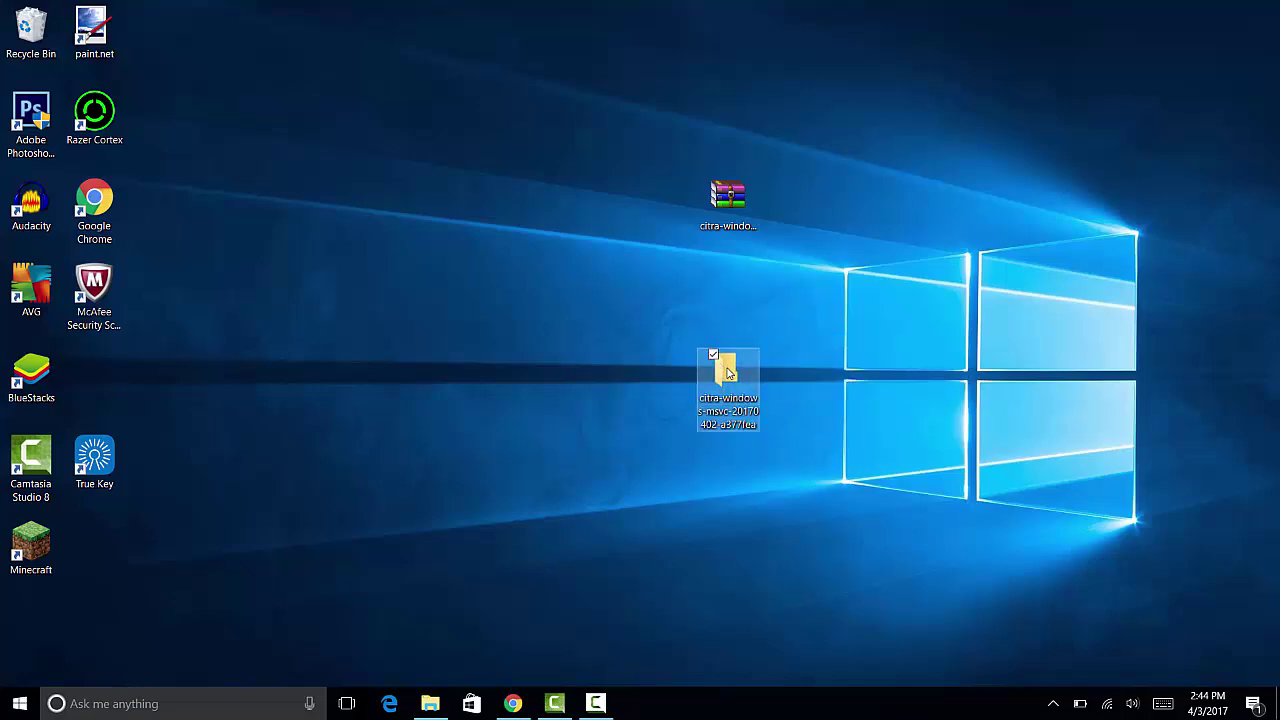
pyautogui.doubleClick(727, 372)
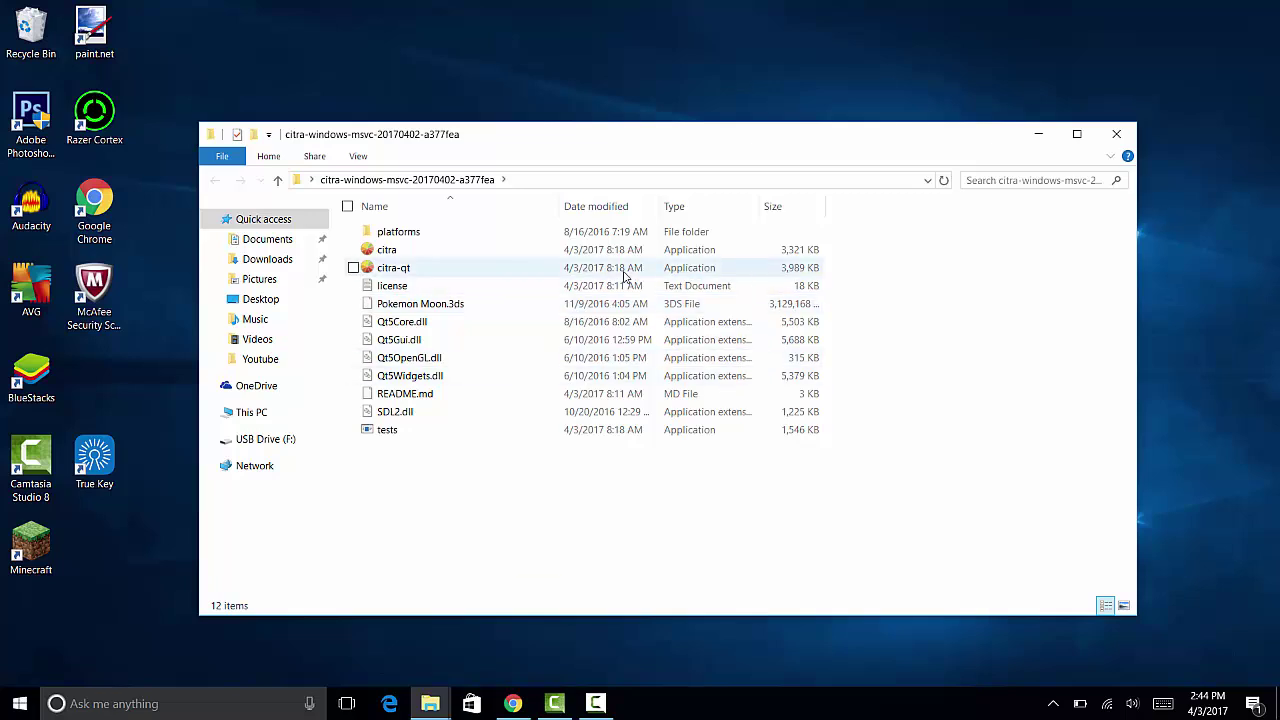
pyautogui.moveTo(794, 438); pyautogui.dragTo(710, 222)
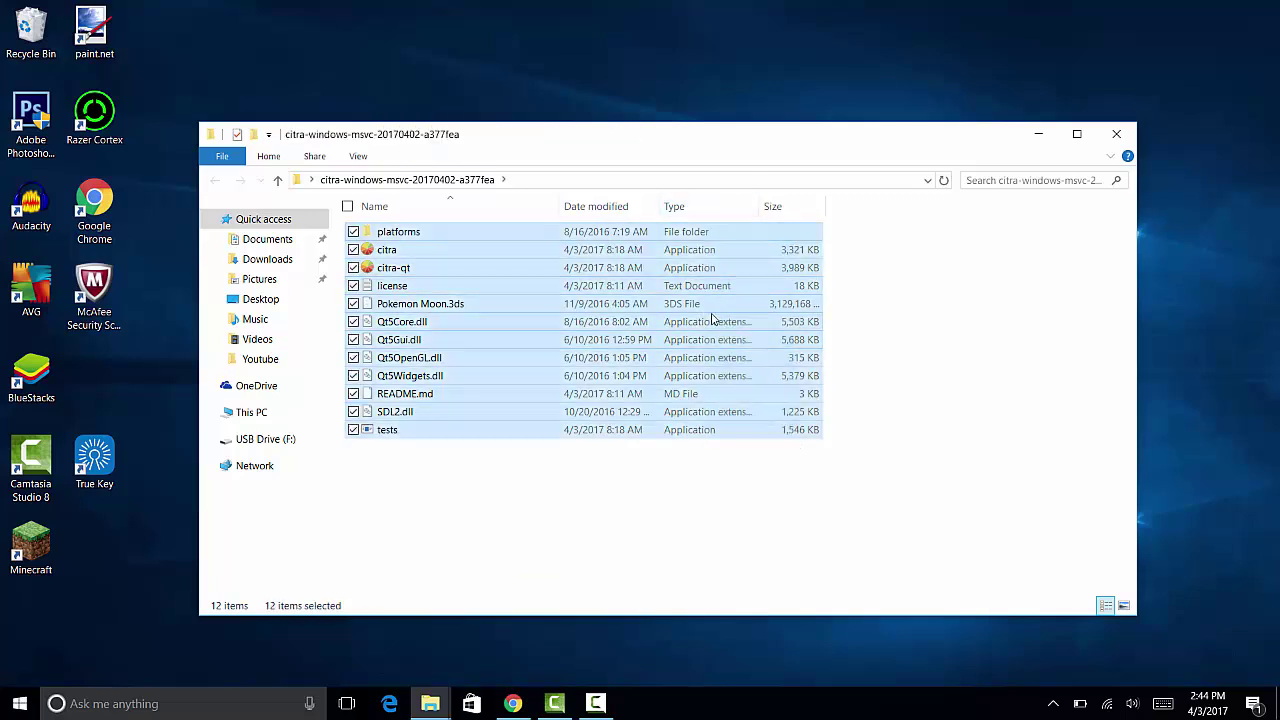
pyautogui.click(712, 321)
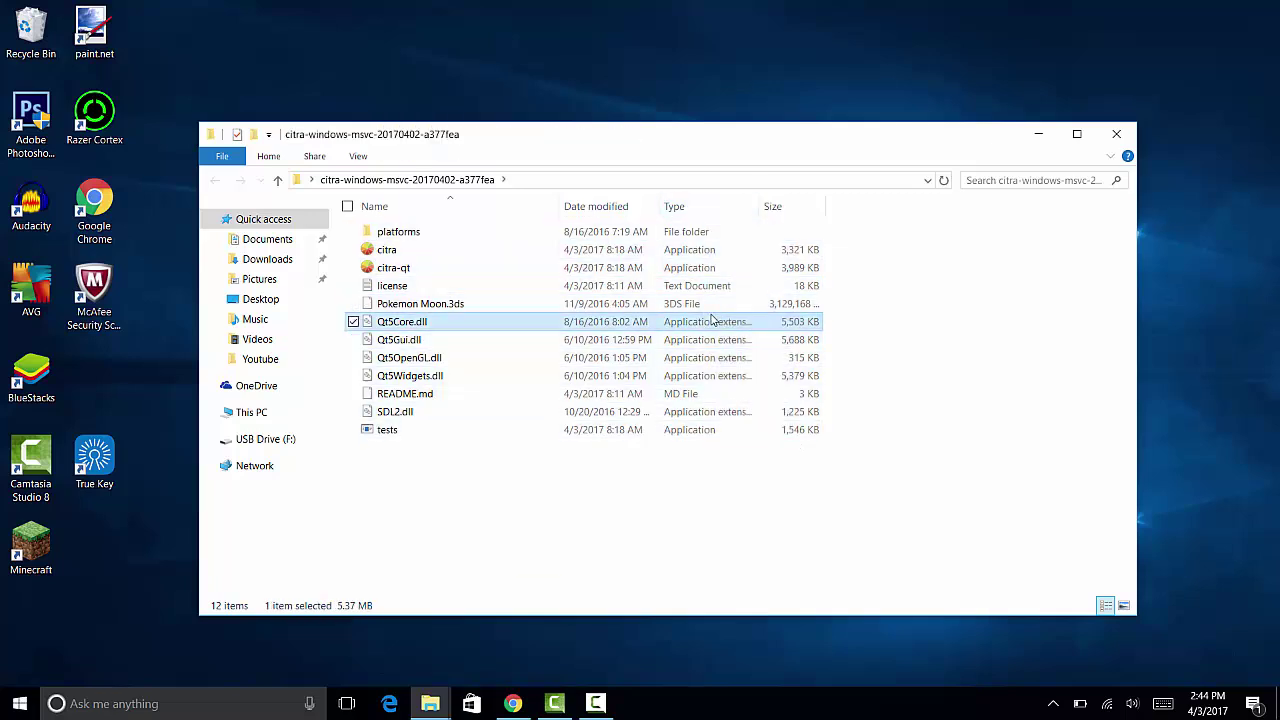
# Launch citra-qt and select the citra-windows-msvc-20170402-a377fea folder as the game directory.
pyautogui.doubleClick(556, 265)
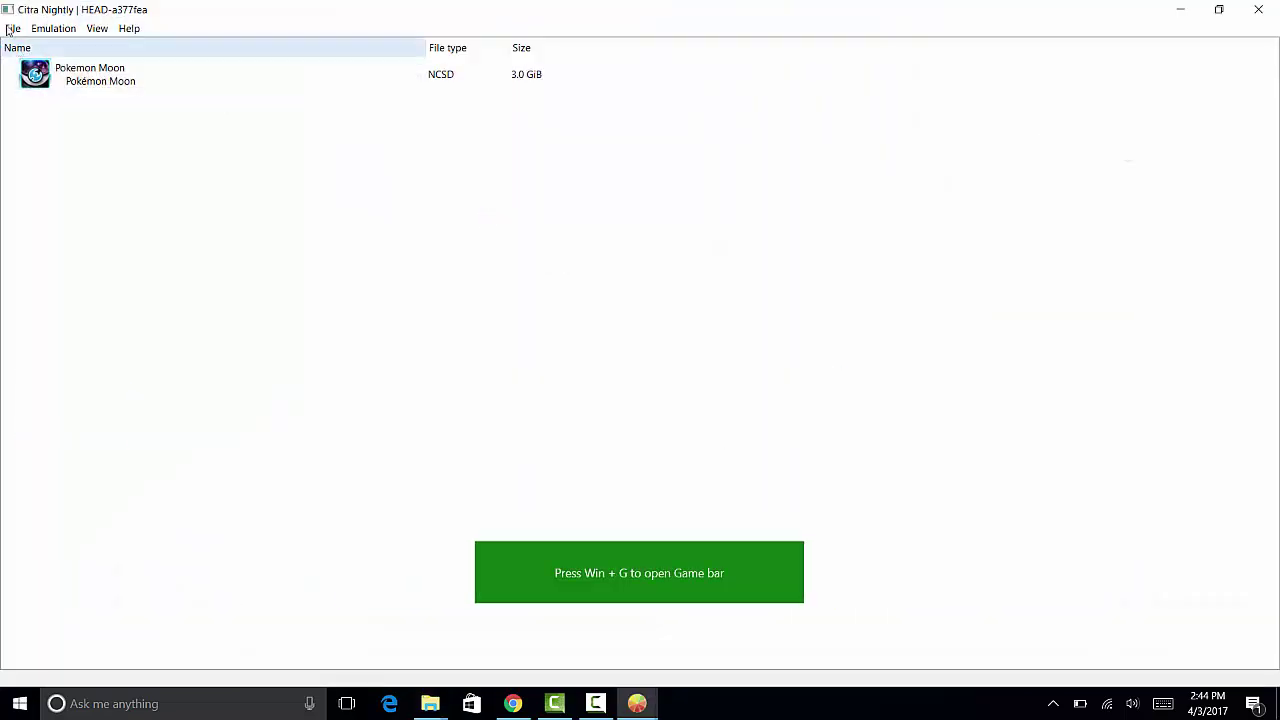
pyautogui.click(530, 82)
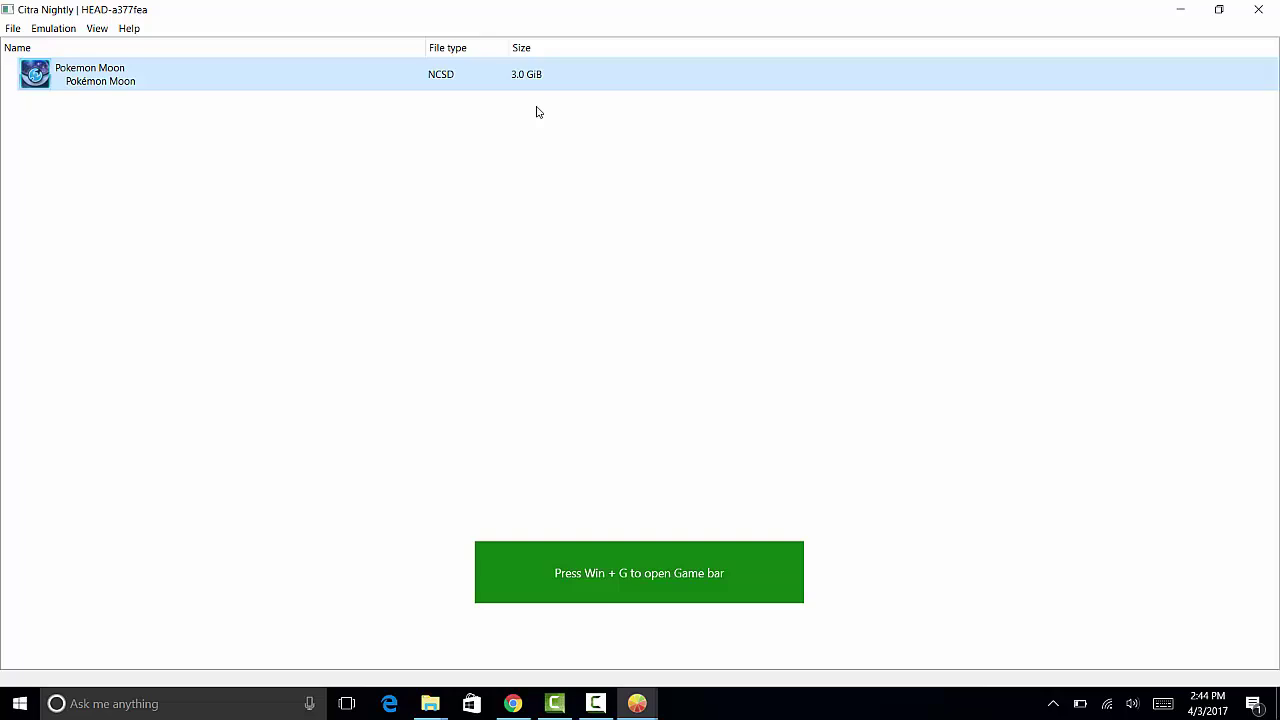
pyautogui.click(12, 28)
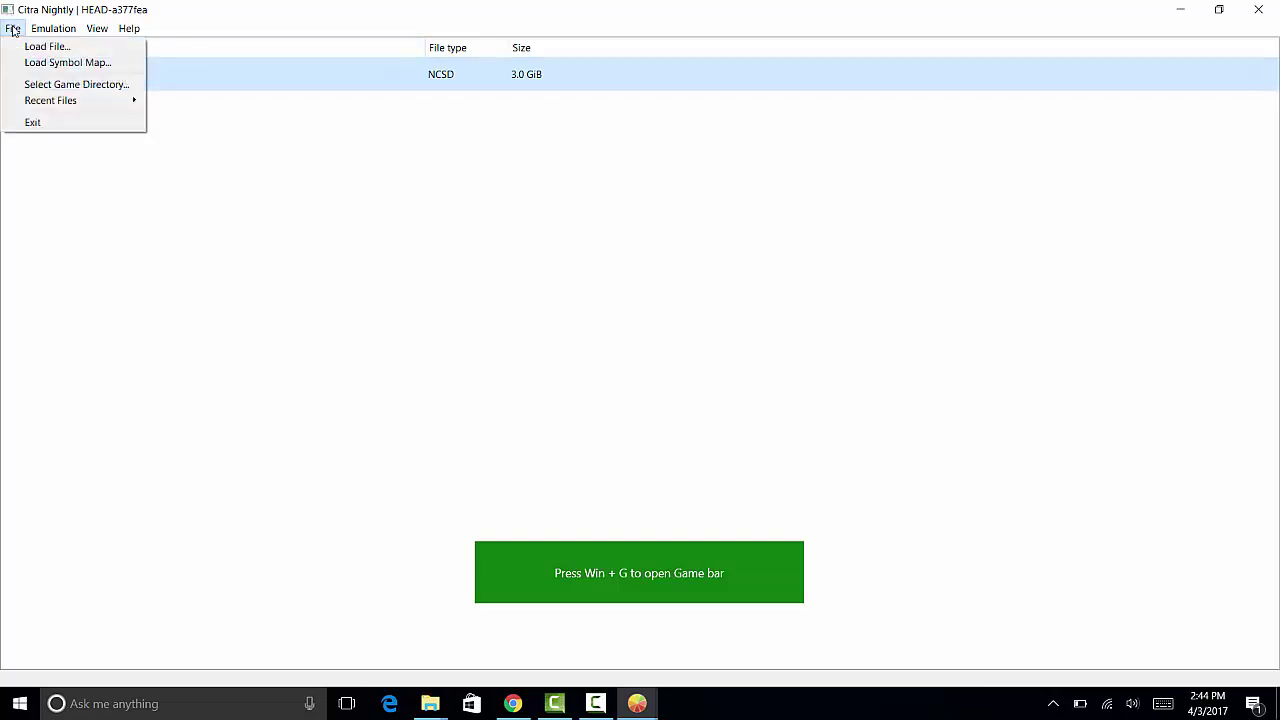
pyautogui.click(67, 86)
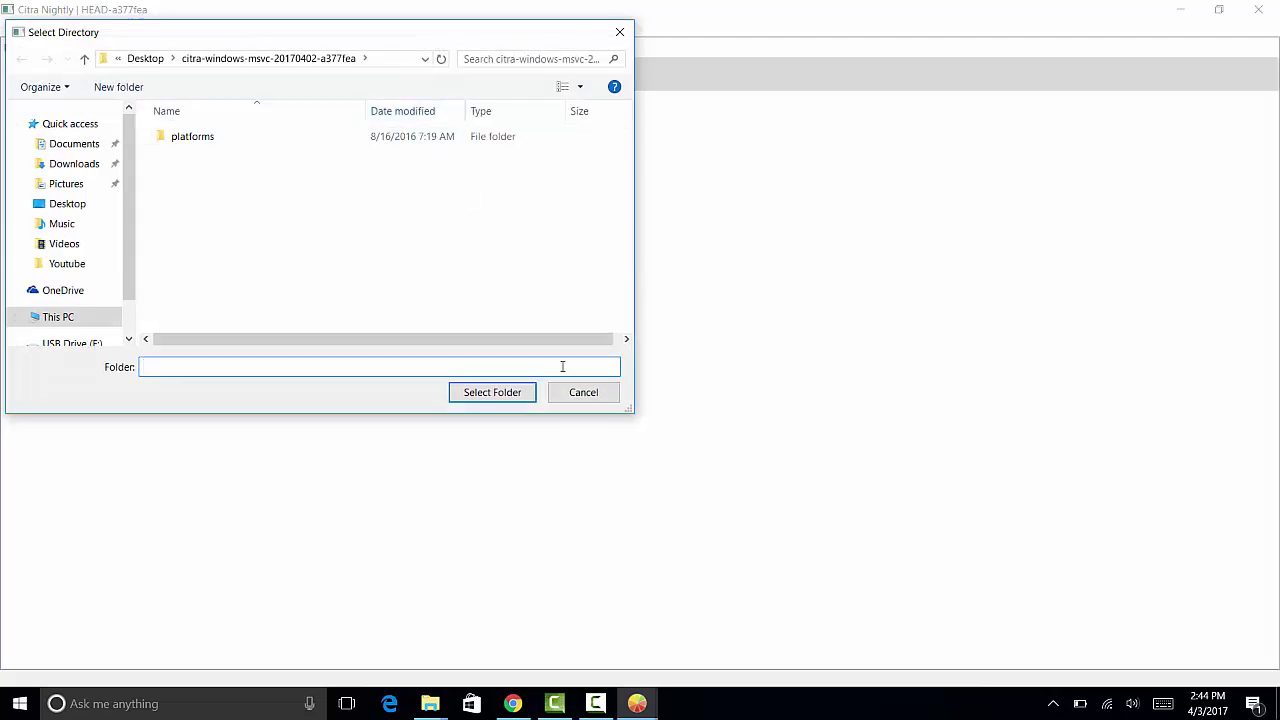
pyautogui.click(494, 393)
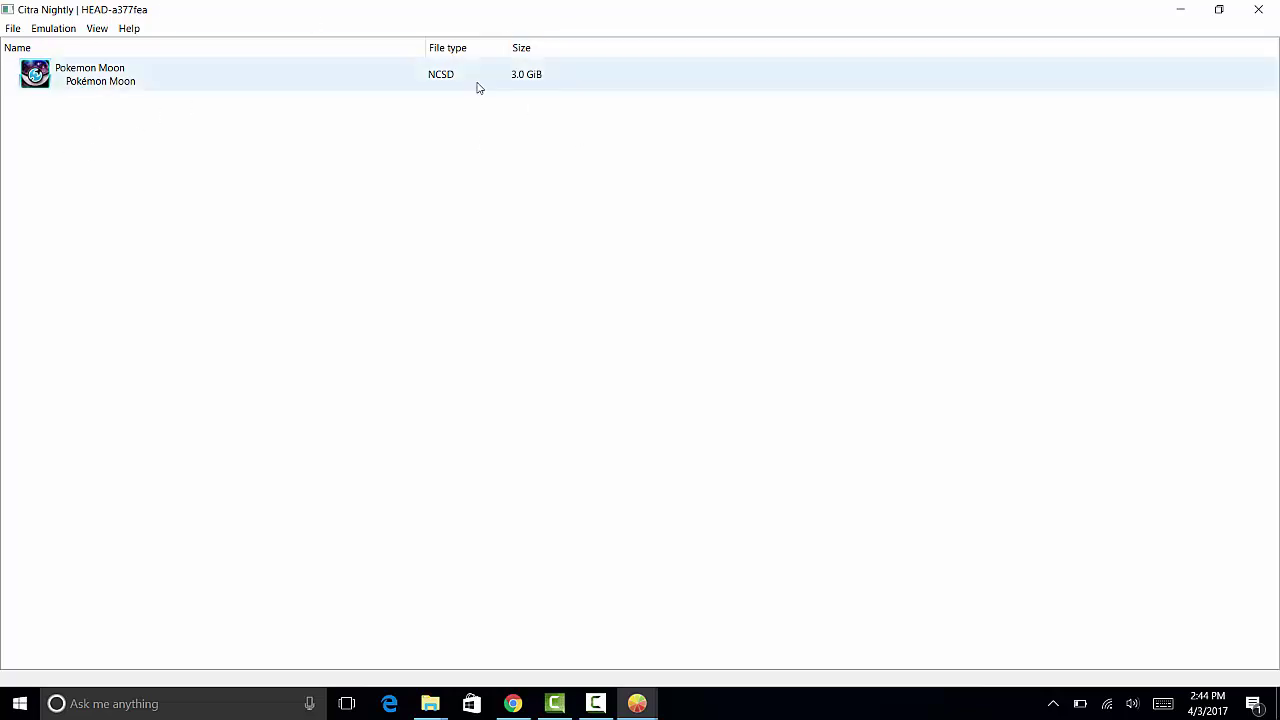
# Set the audio output engine to null in the Citra configuration.
pyautogui.click(53, 28)
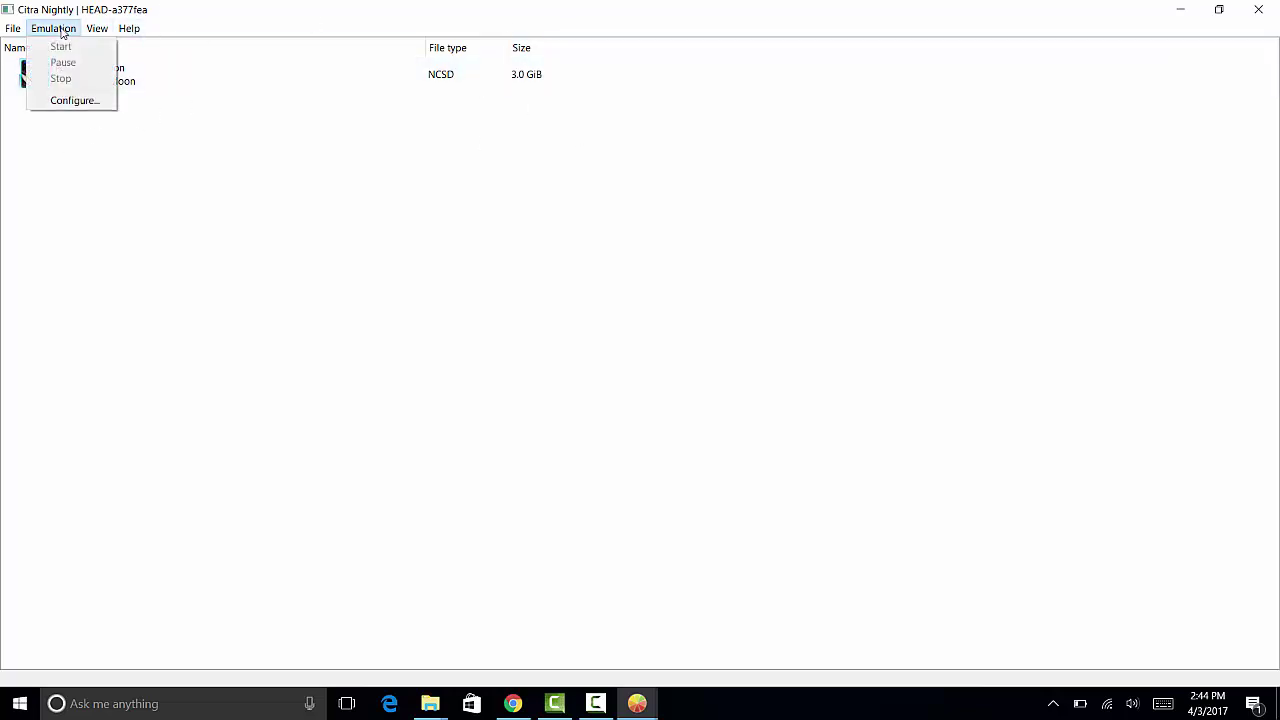
pyautogui.click(91, 101)
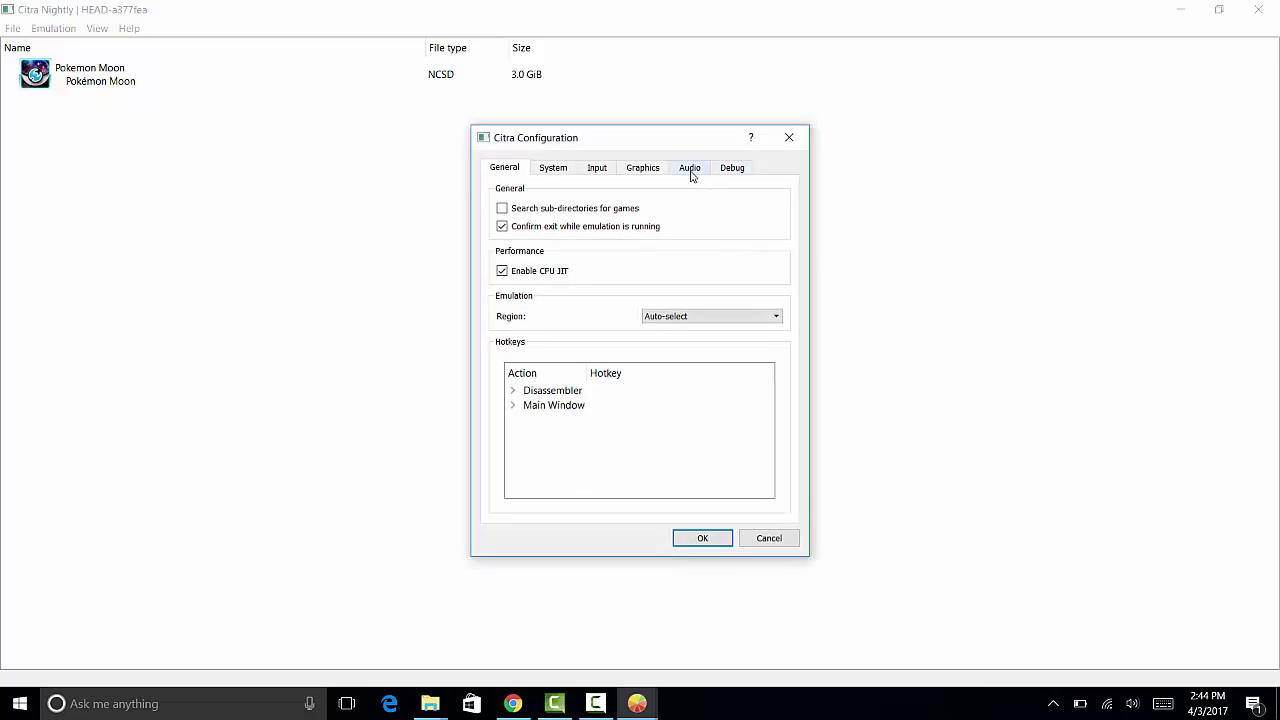
pyautogui.click(690, 168)
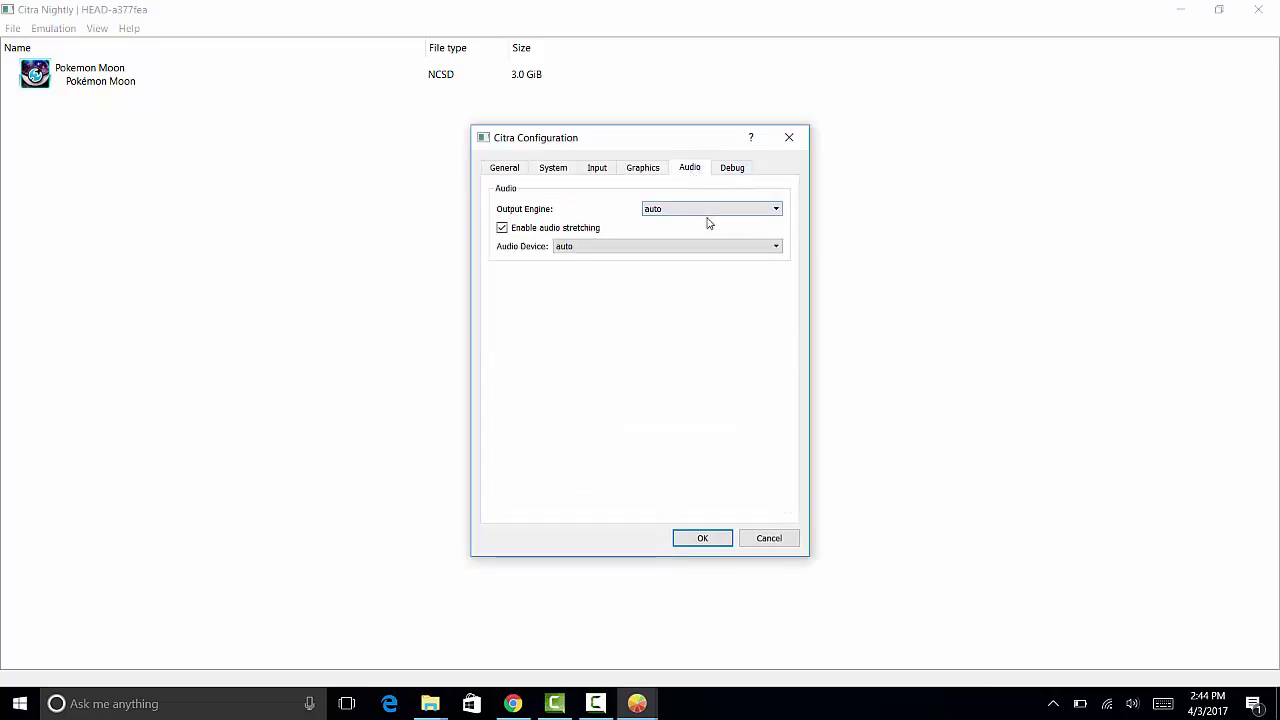
pyautogui.click(713, 214)
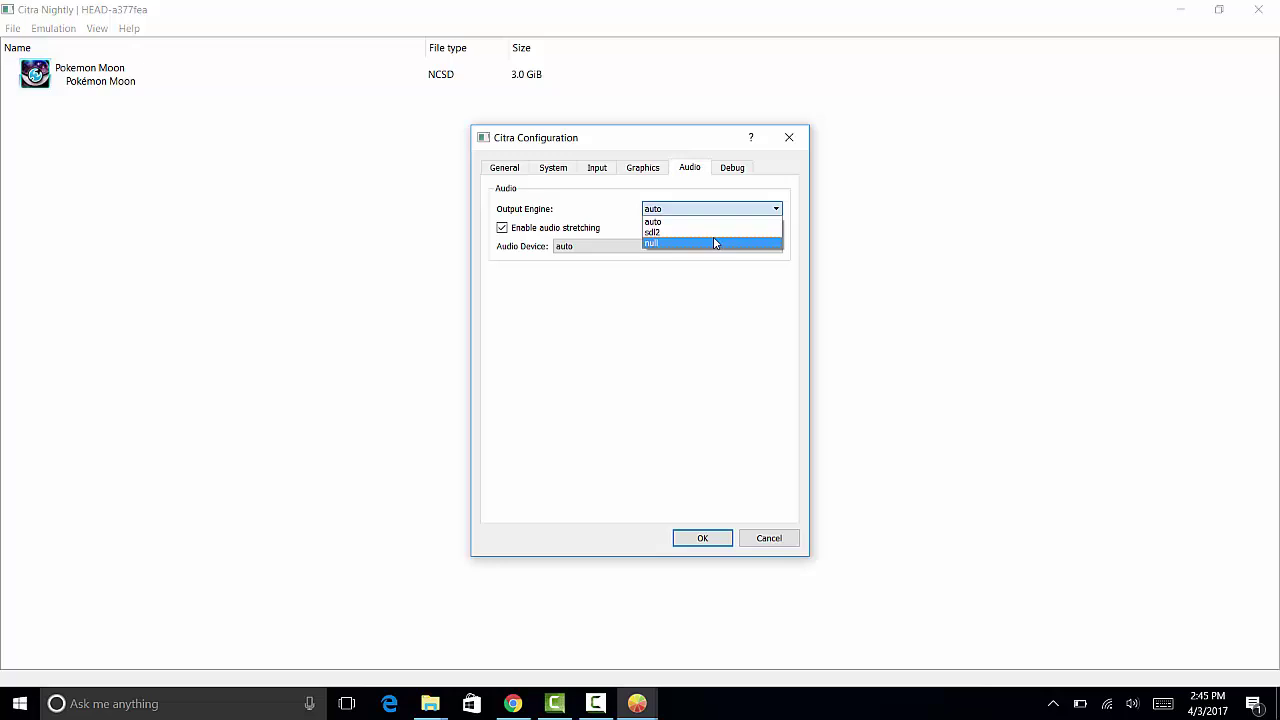
pyautogui.click(714, 243)
pyautogui.click(705, 542)
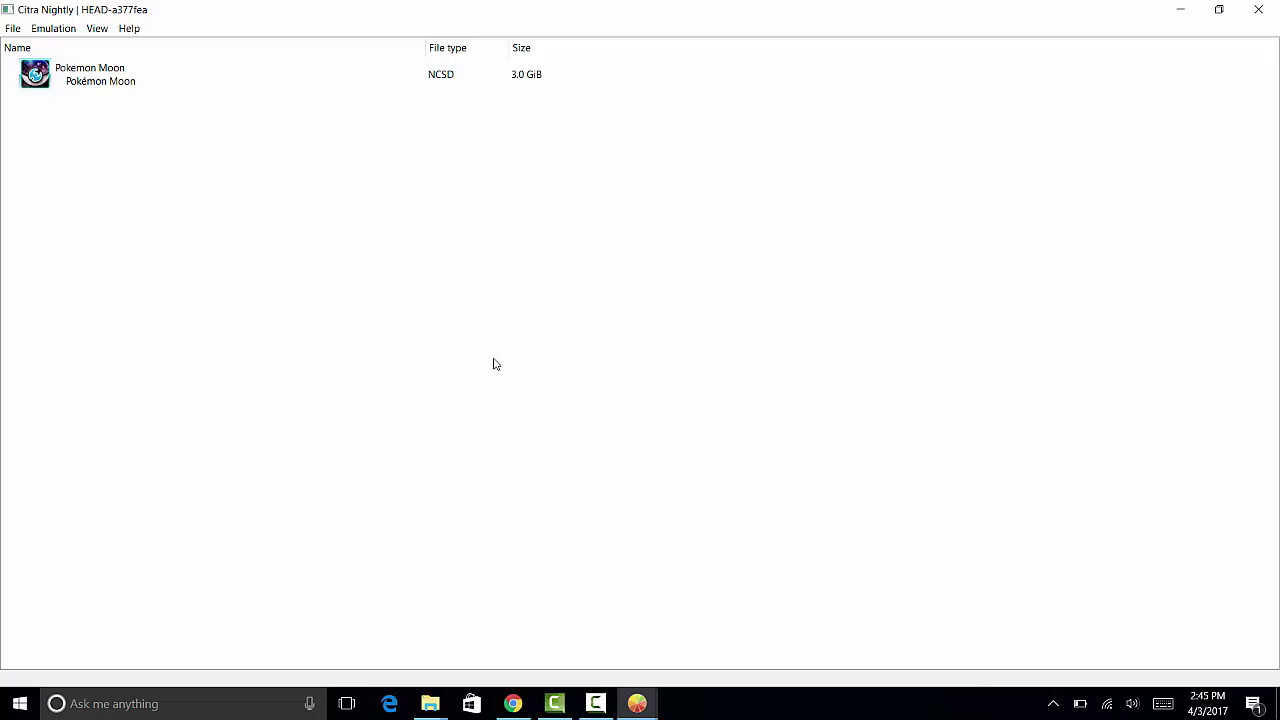
pyautogui.click(596, 703)
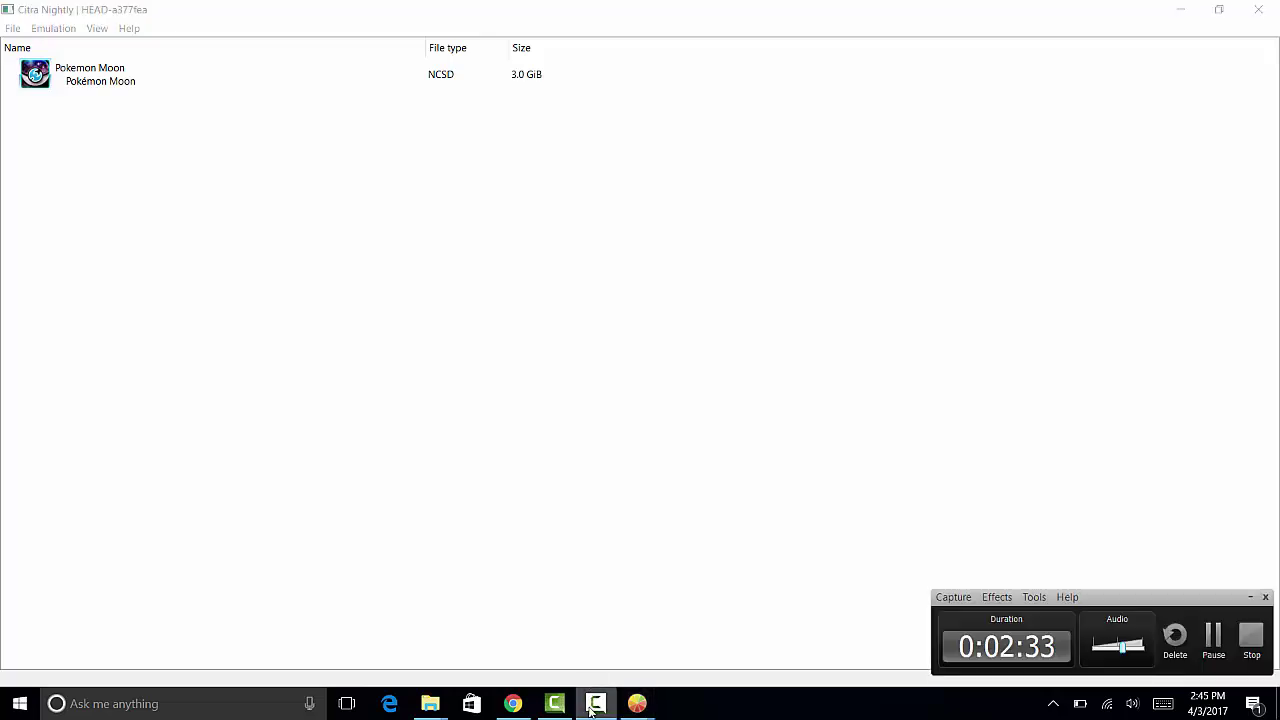
pyautogui.click(1213, 637)
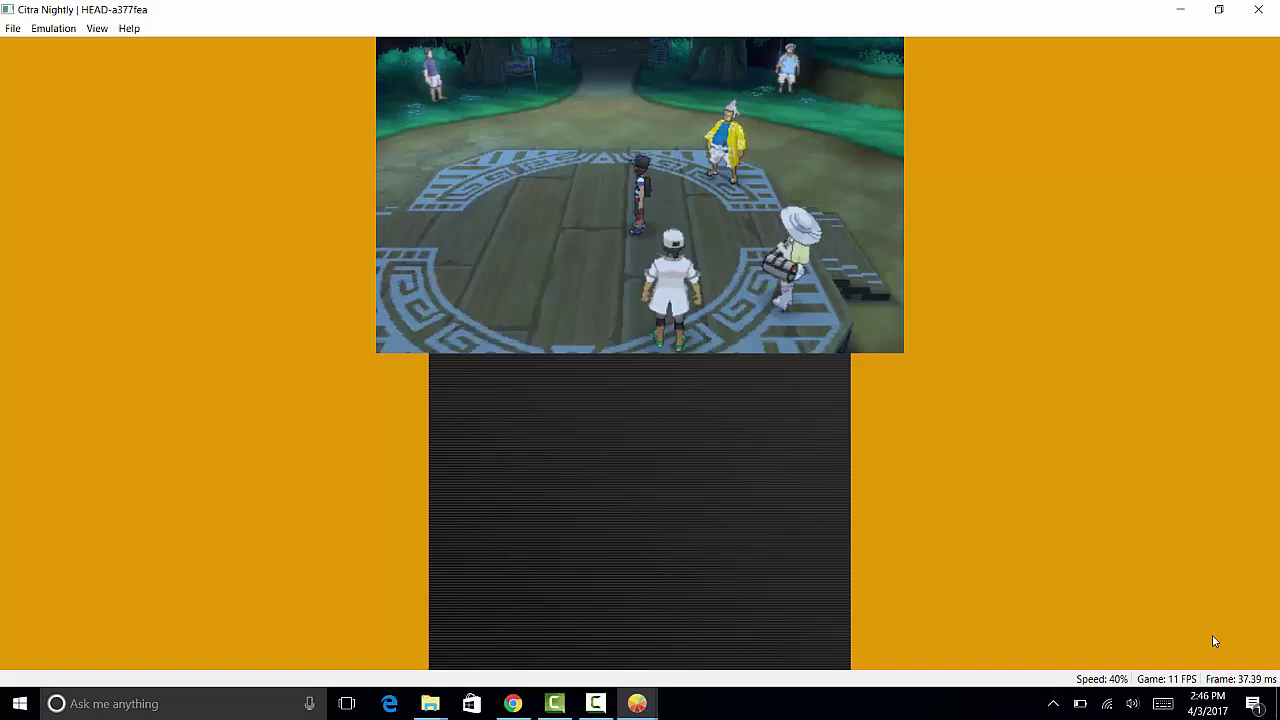
# Set the graphics internal resolution to 4x Native (1600x960) while the game is running.
pyautogui.click(58, 30)
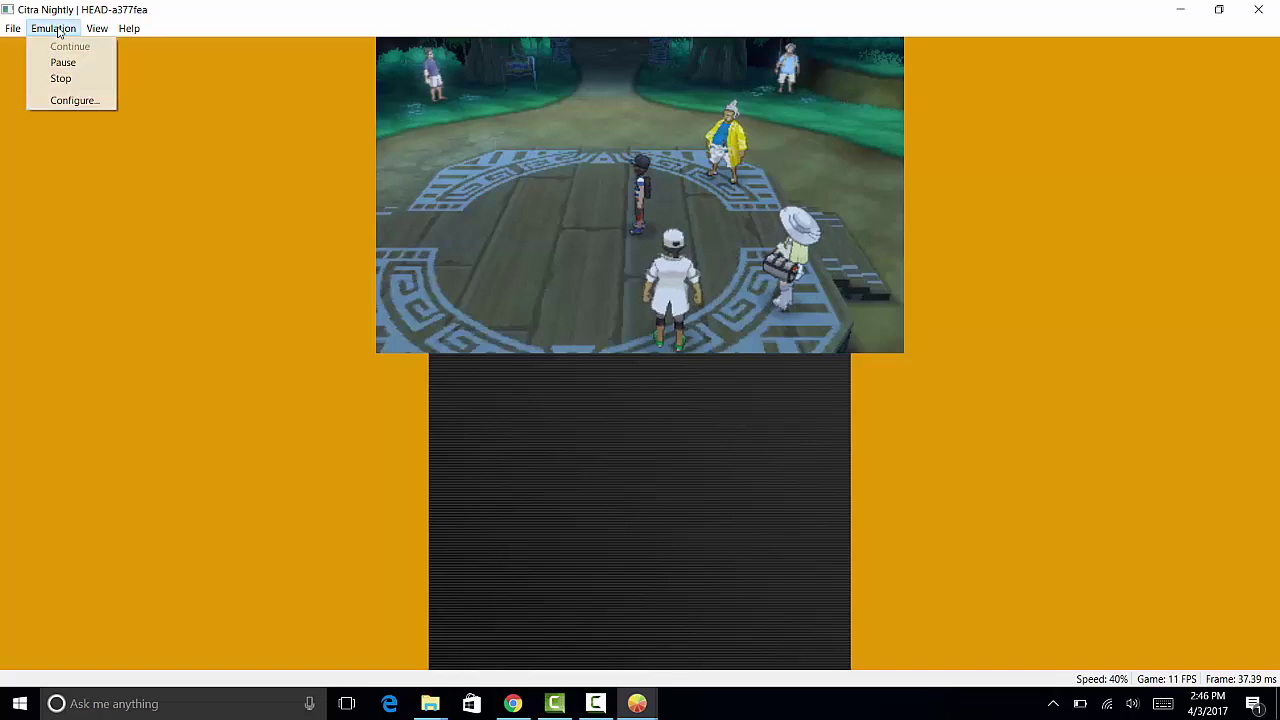
pyautogui.click(78, 101)
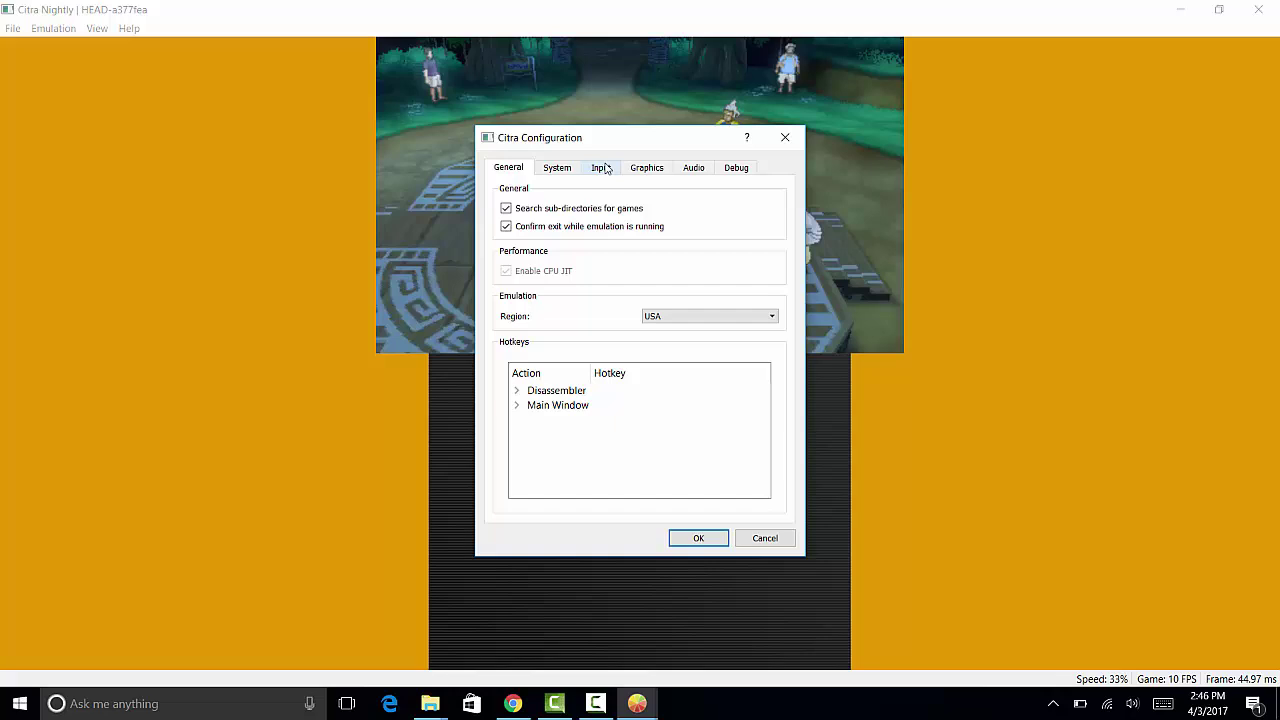
pyautogui.click(638, 172)
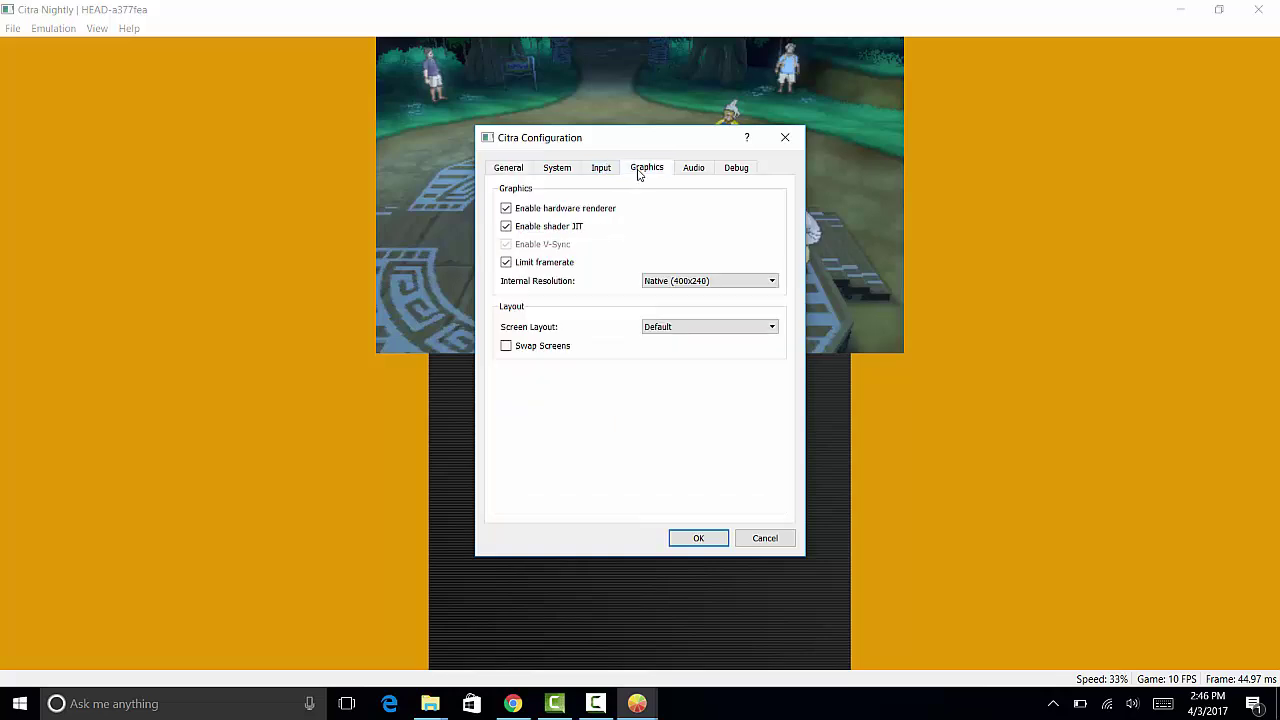
pyautogui.click(727, 281)
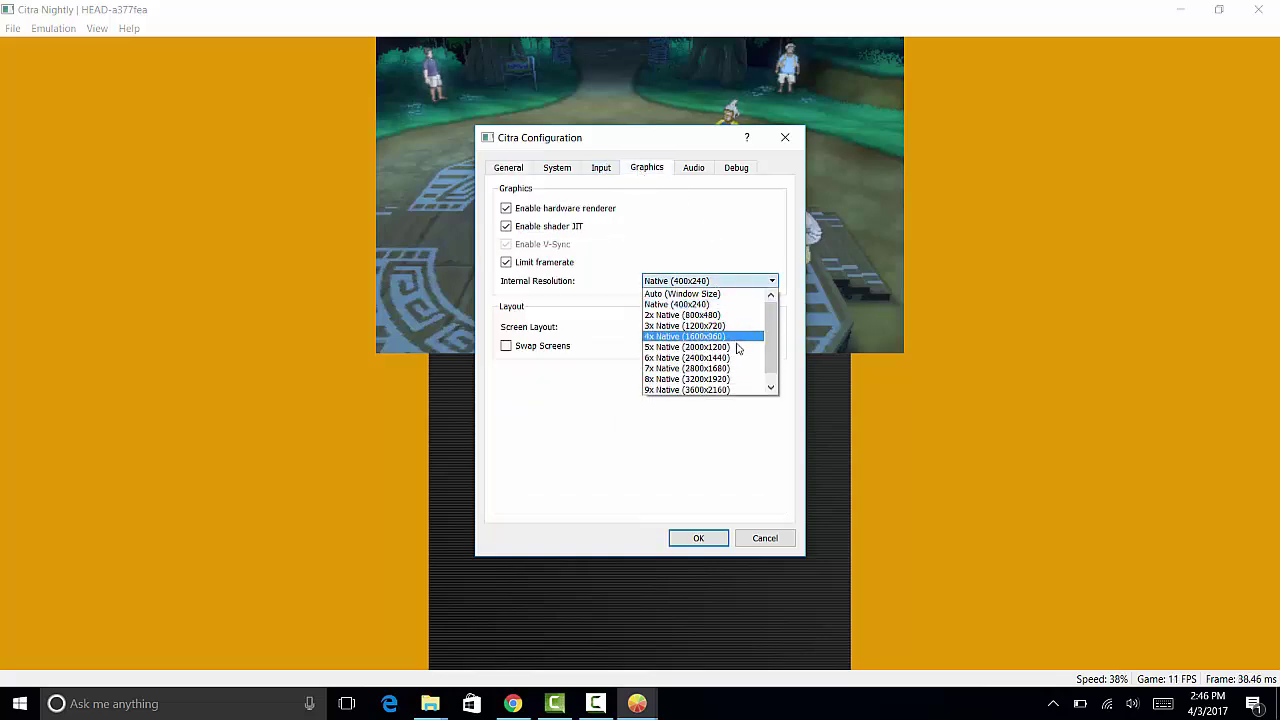
pyautogui.click(748, 337)
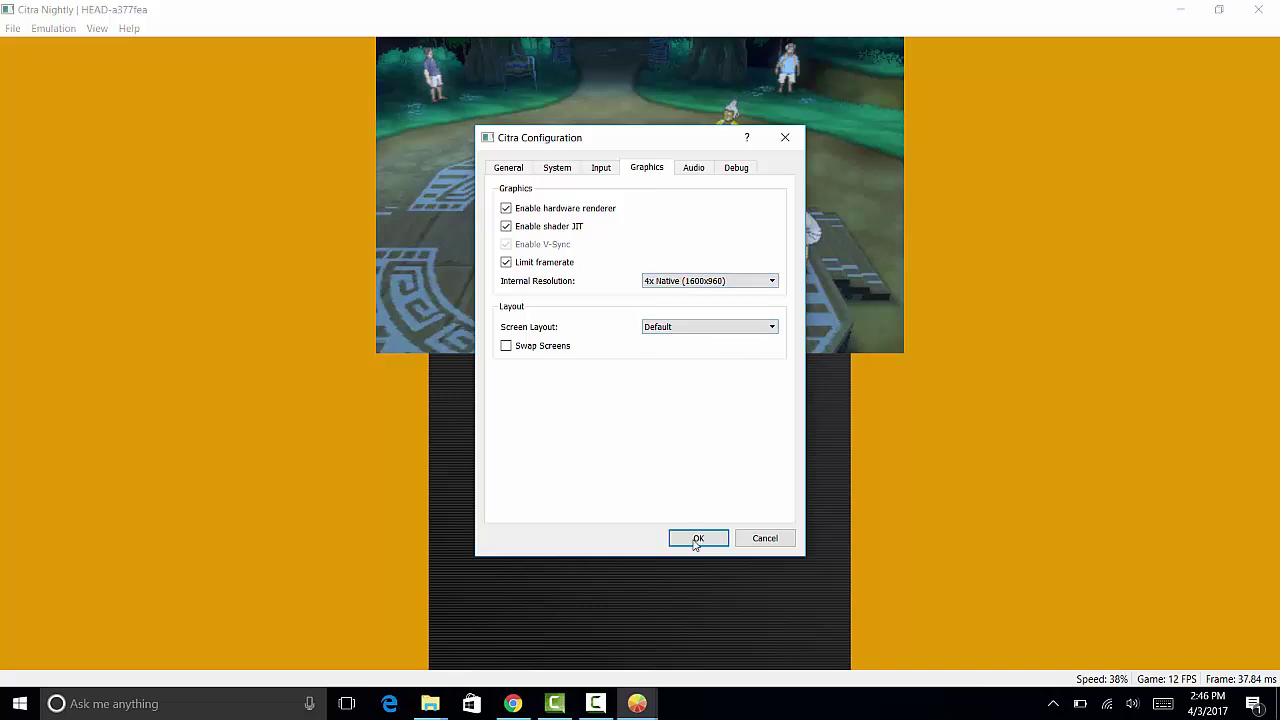
pyautogui.click(695, 538)
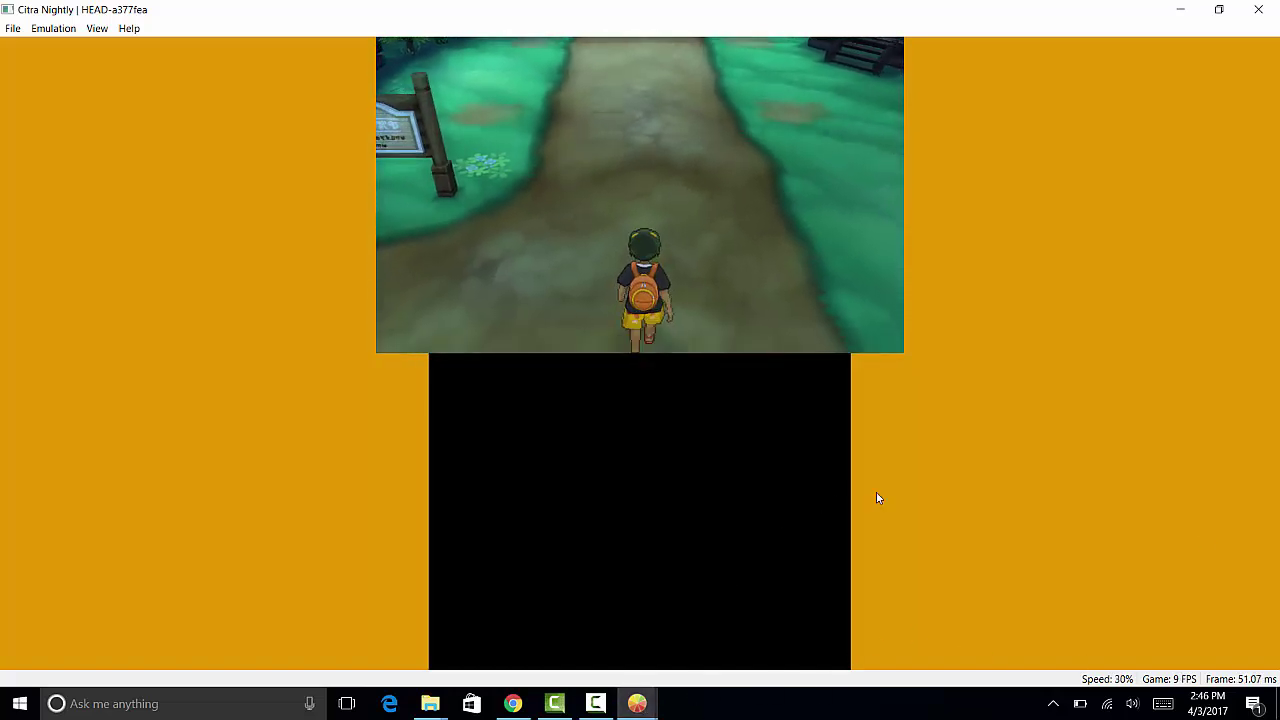
pyautogui.click(592, 706)
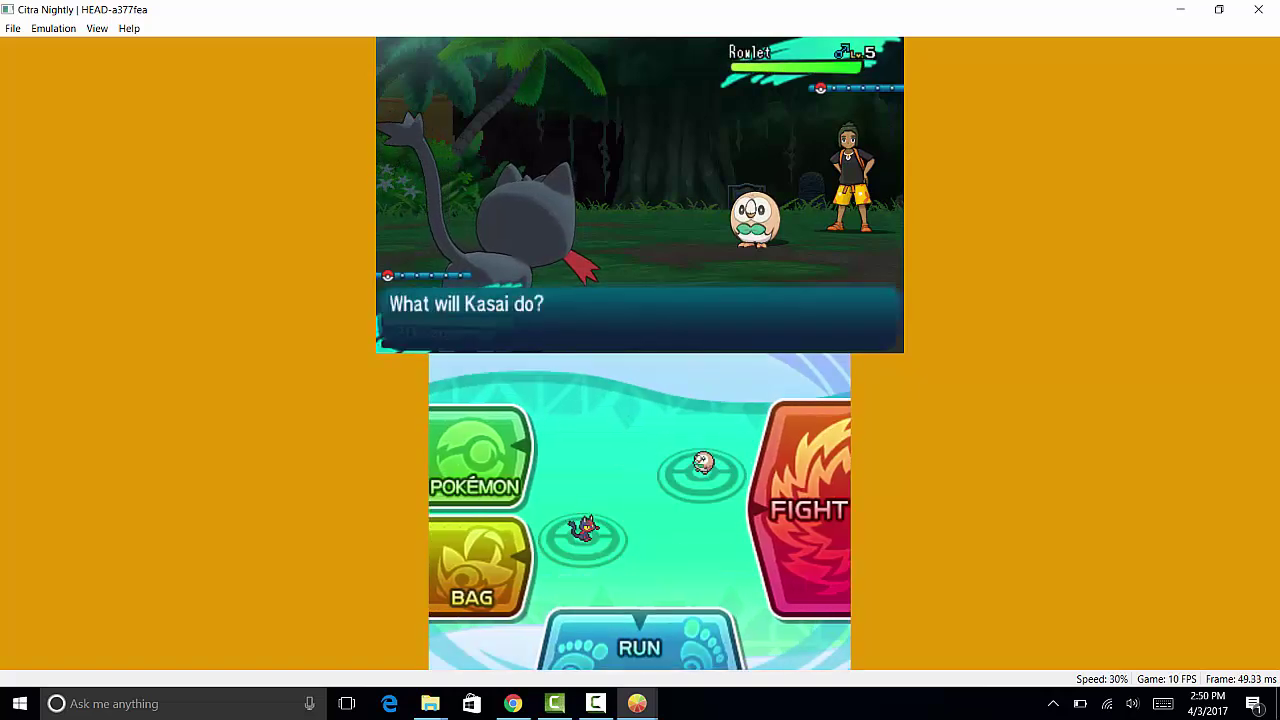
# Choose Fight in the battle against Rowlet and attack with Ember.
pyautogui.click(822, 482)
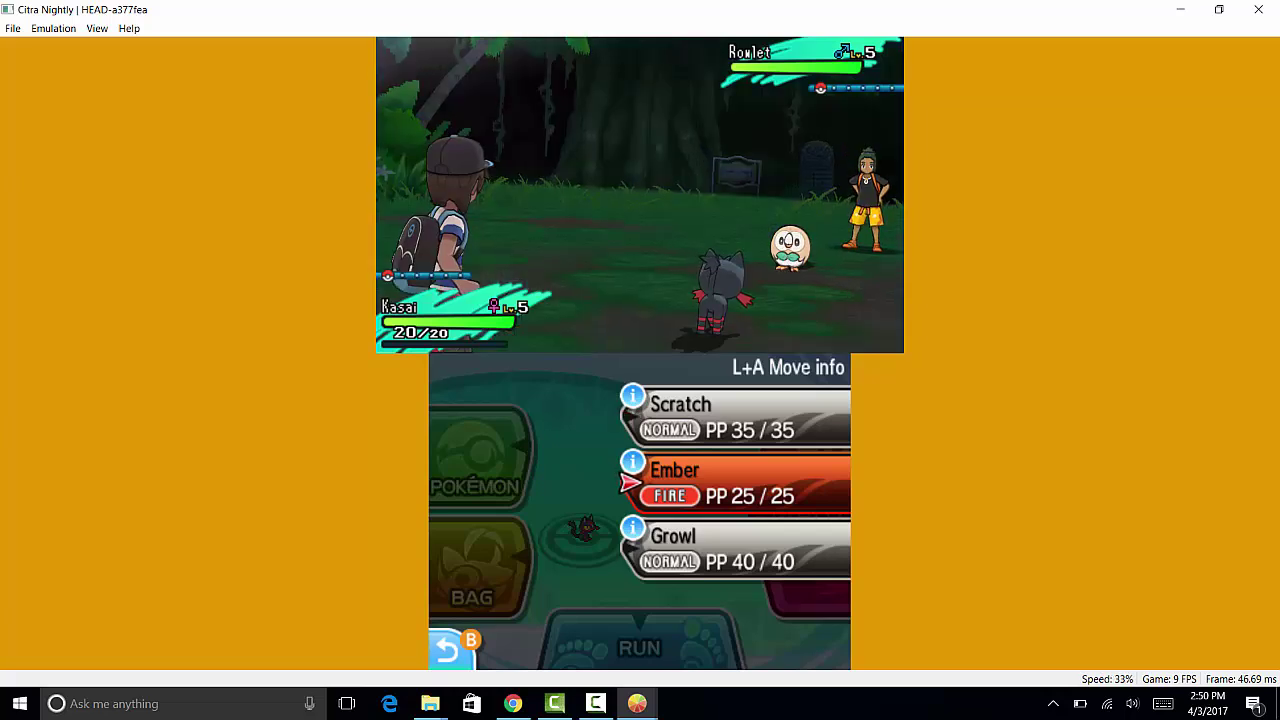
pyautogui.press('s')
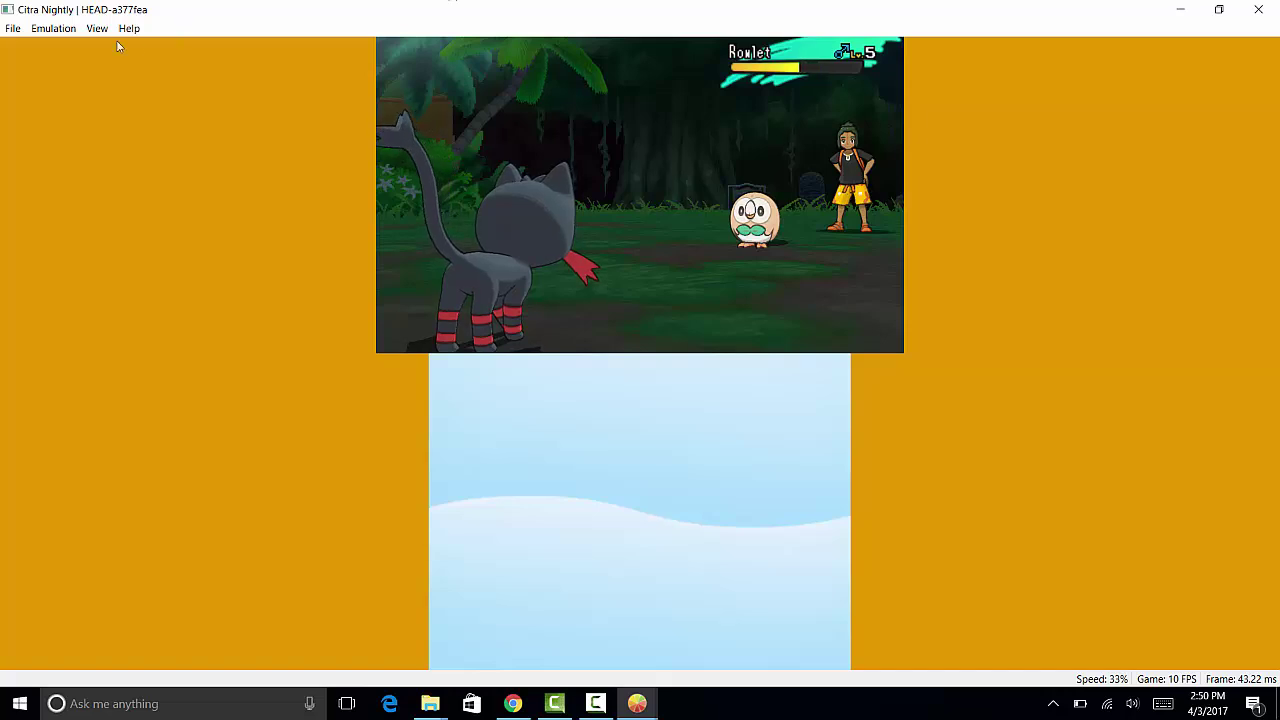
# Set the graphics internal resolution to Native (400x240) in the Citra configuration.
pyautogui.click(70, 29)
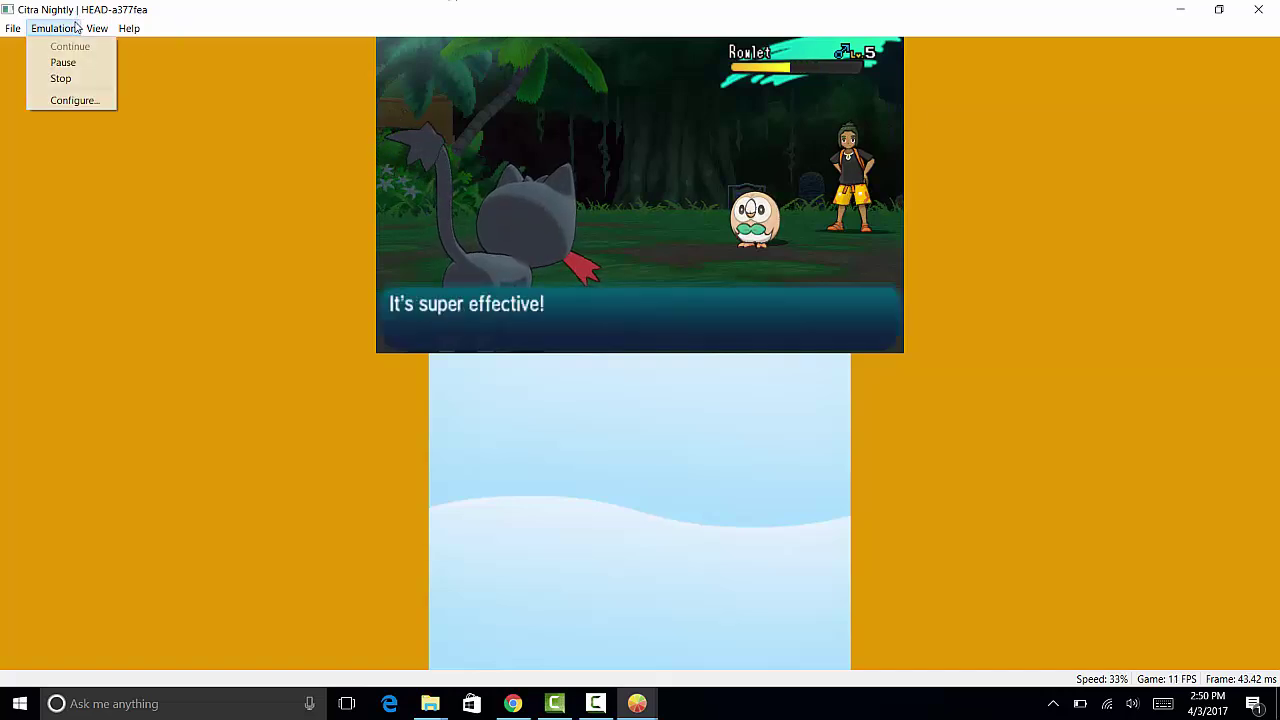
pyautogui.click(75, 100)
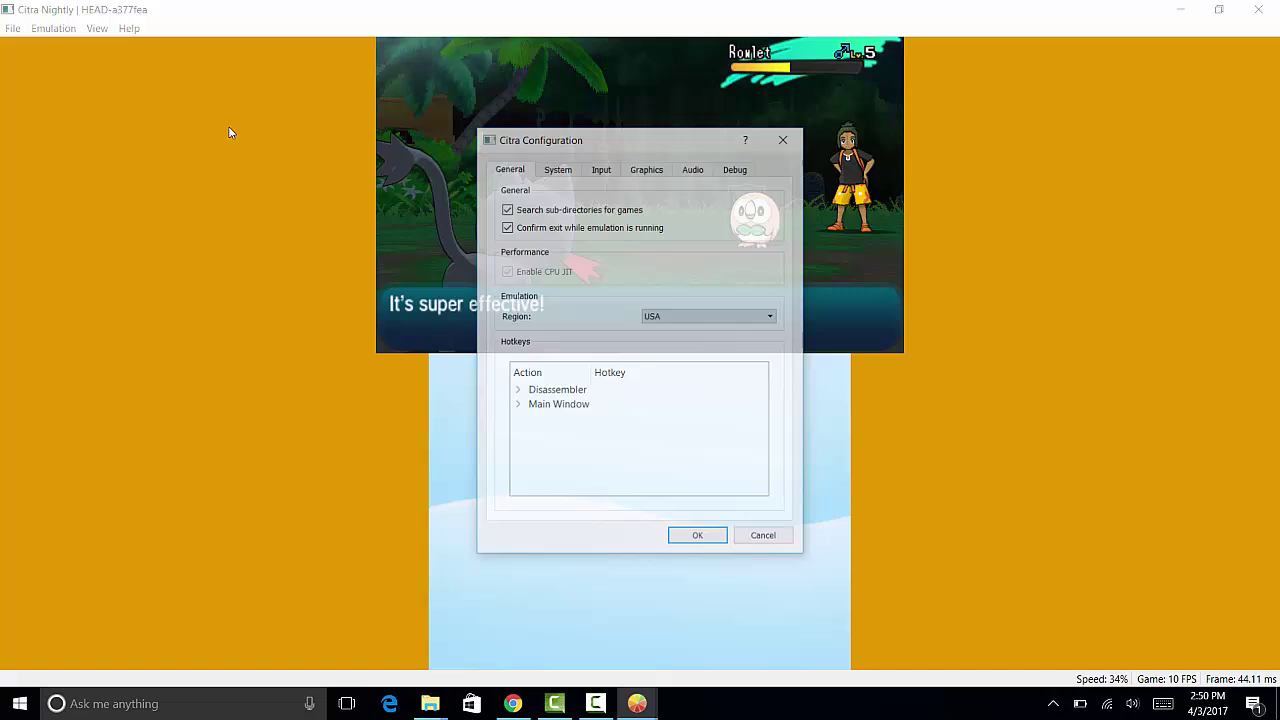
pyautogui.click(658, 169)
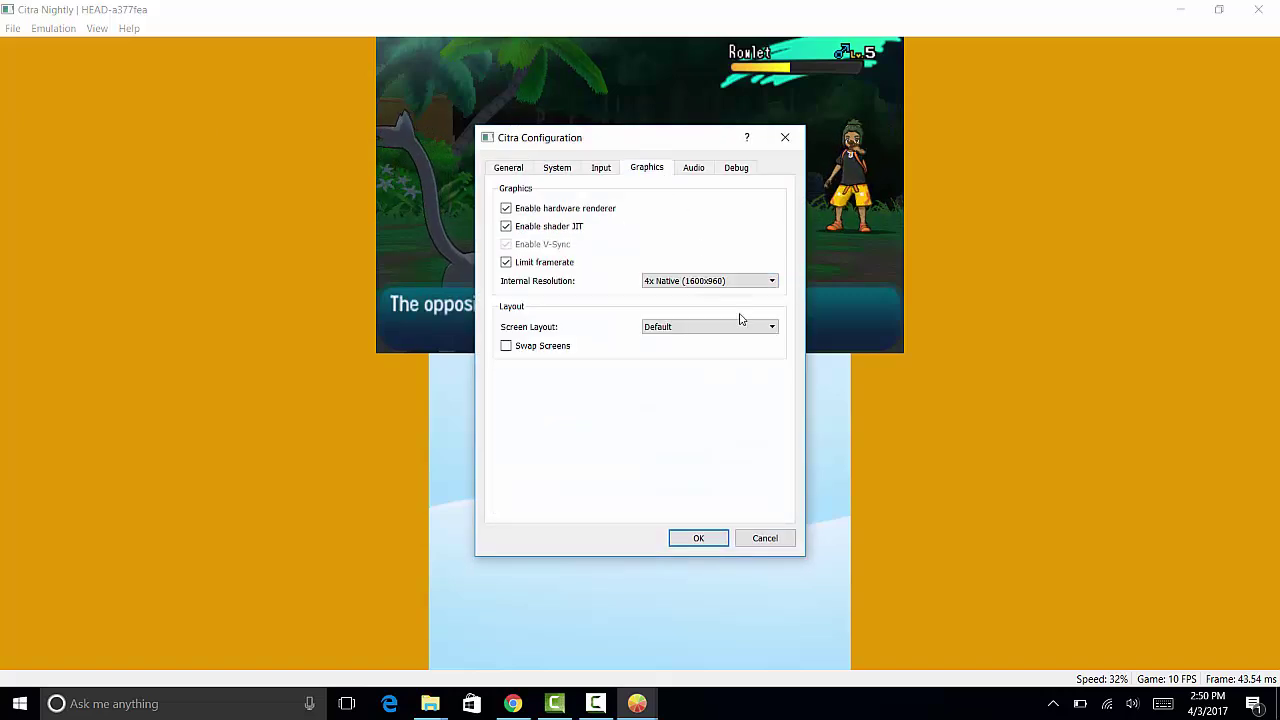
pyautogui.click(769, 280)
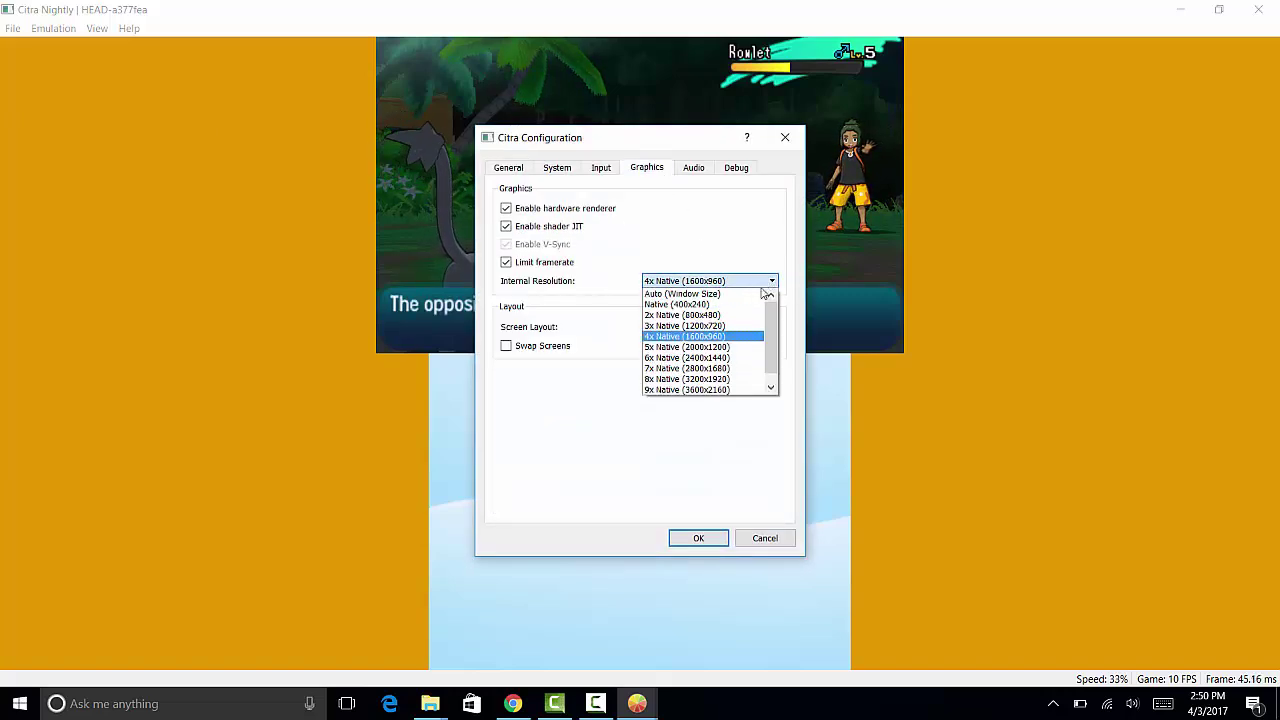
pyautogui.click(677, 304)
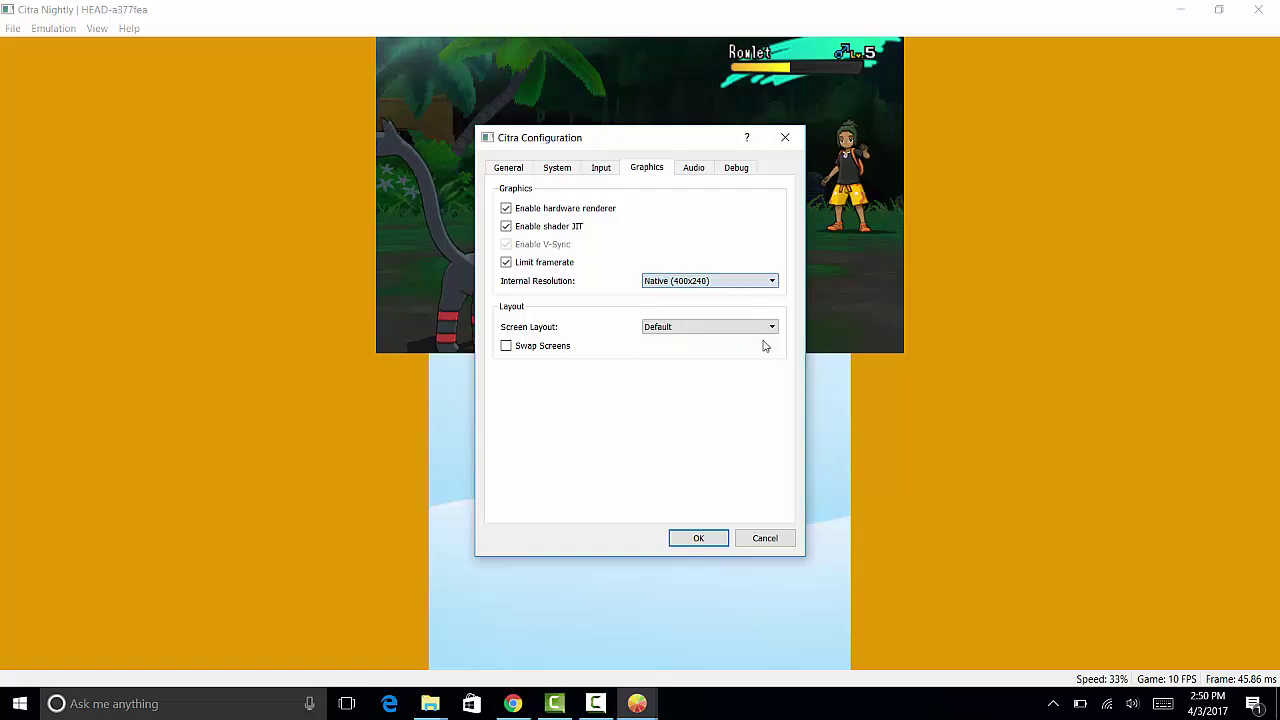
pyautogui.click(721, 541)
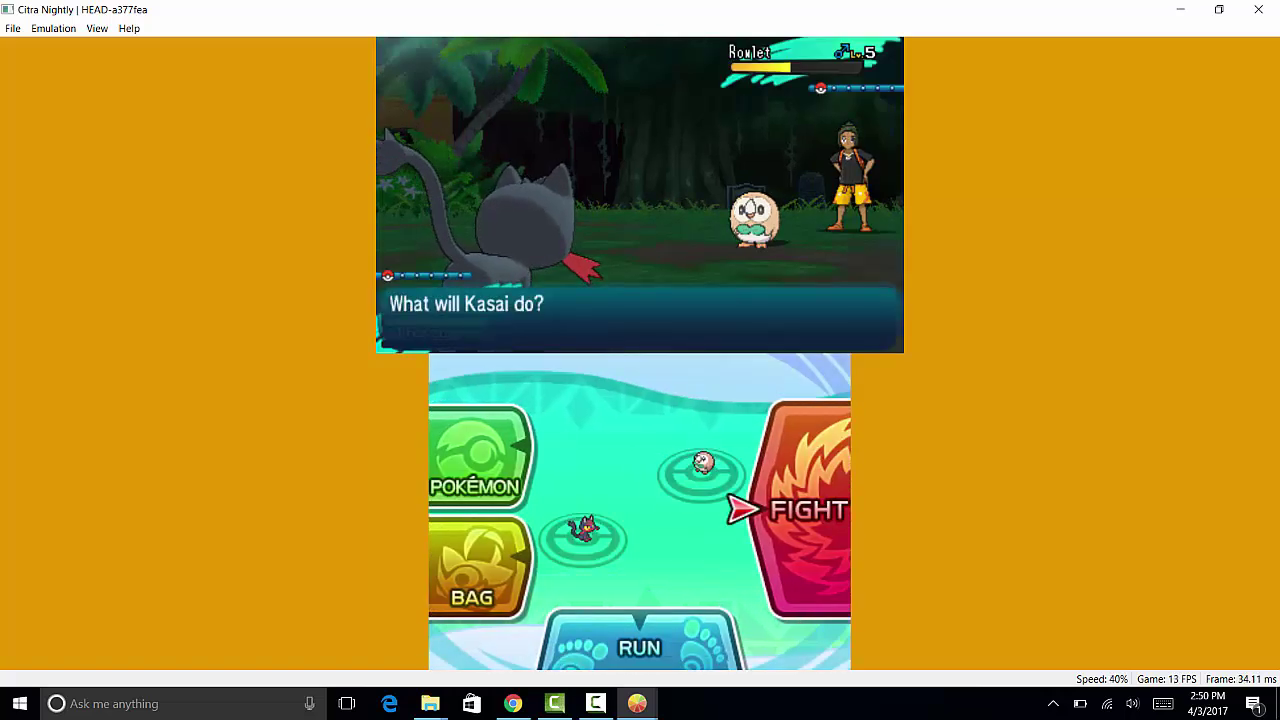
# Attack Rowlet with Ember a second time.
pyautogui.press('a')
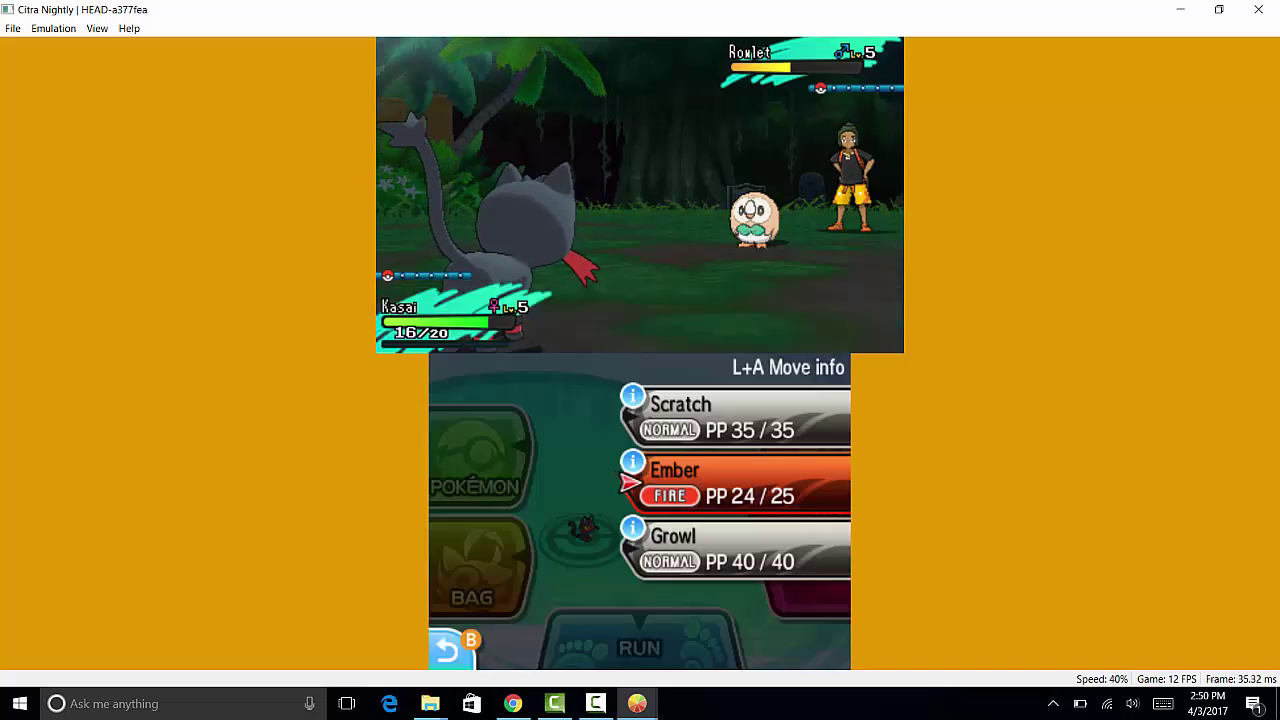
pyautogui.press('s')
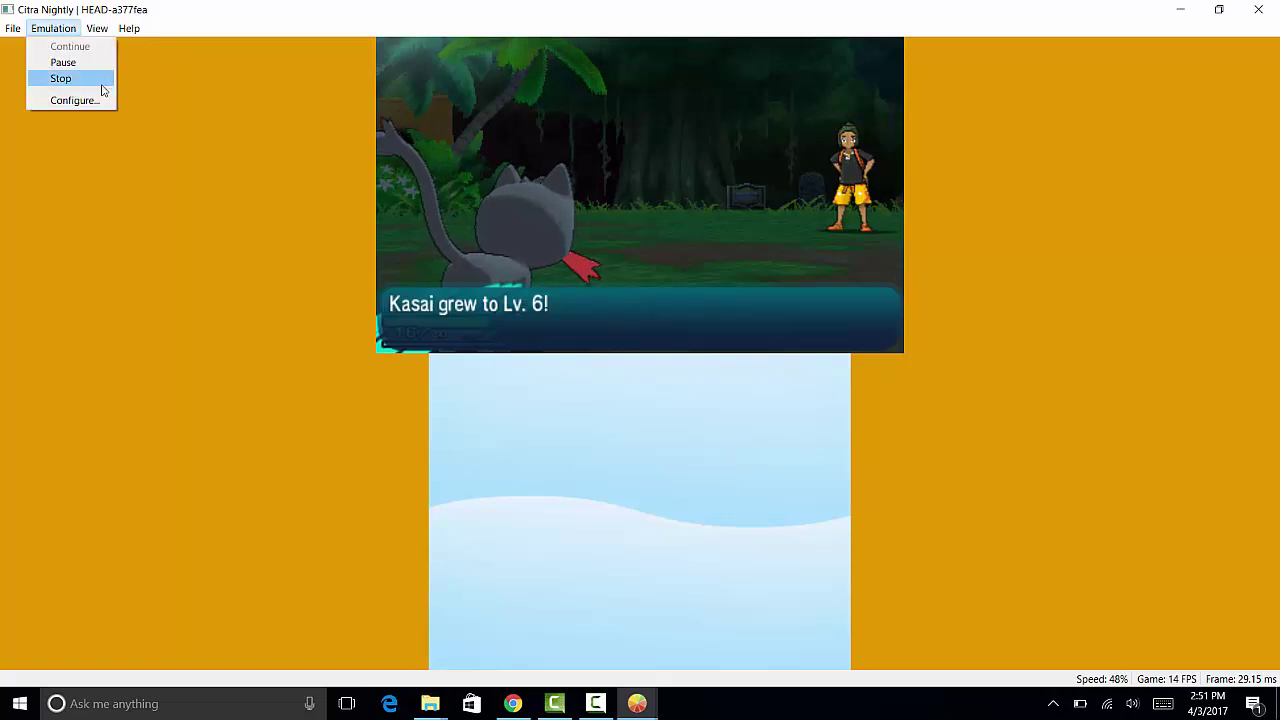
# Examine the general, system and input settings in the Citra configuration, including the key assignments for the 3DS controls.
pyautogui.click(75, 100)
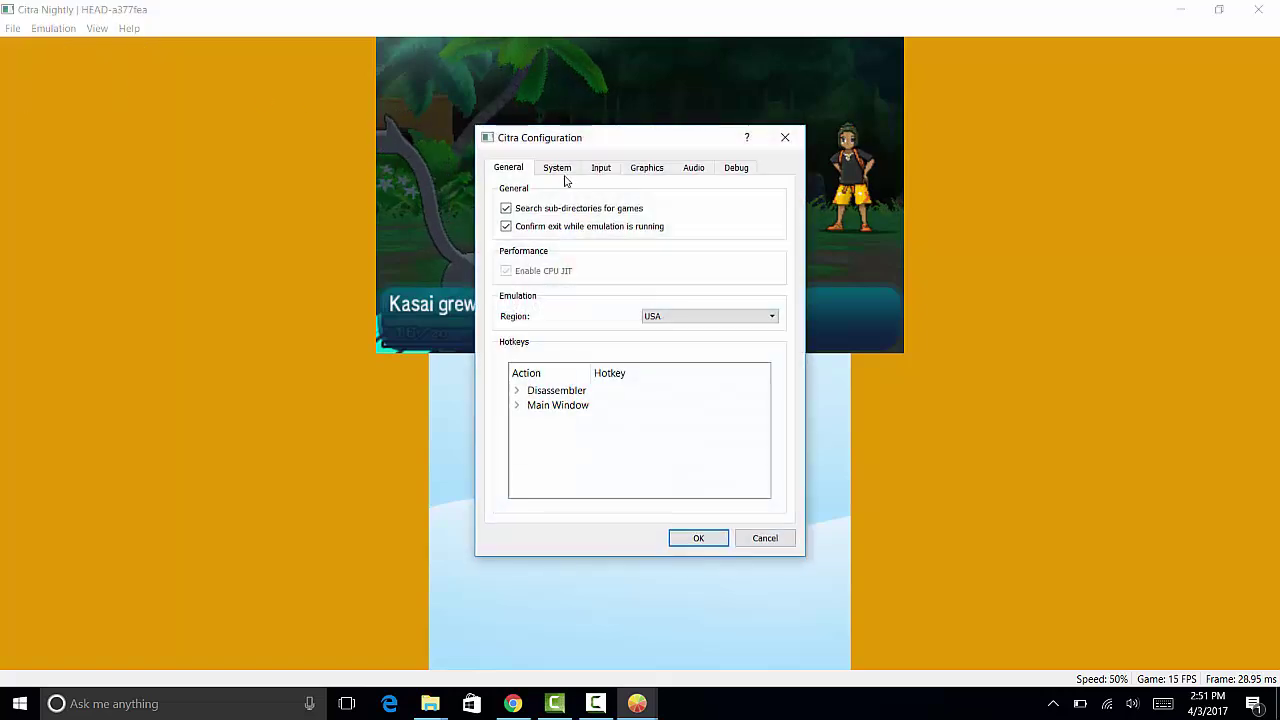
pyautogui.click(559, 170)
pyautogui.click(534, 172)
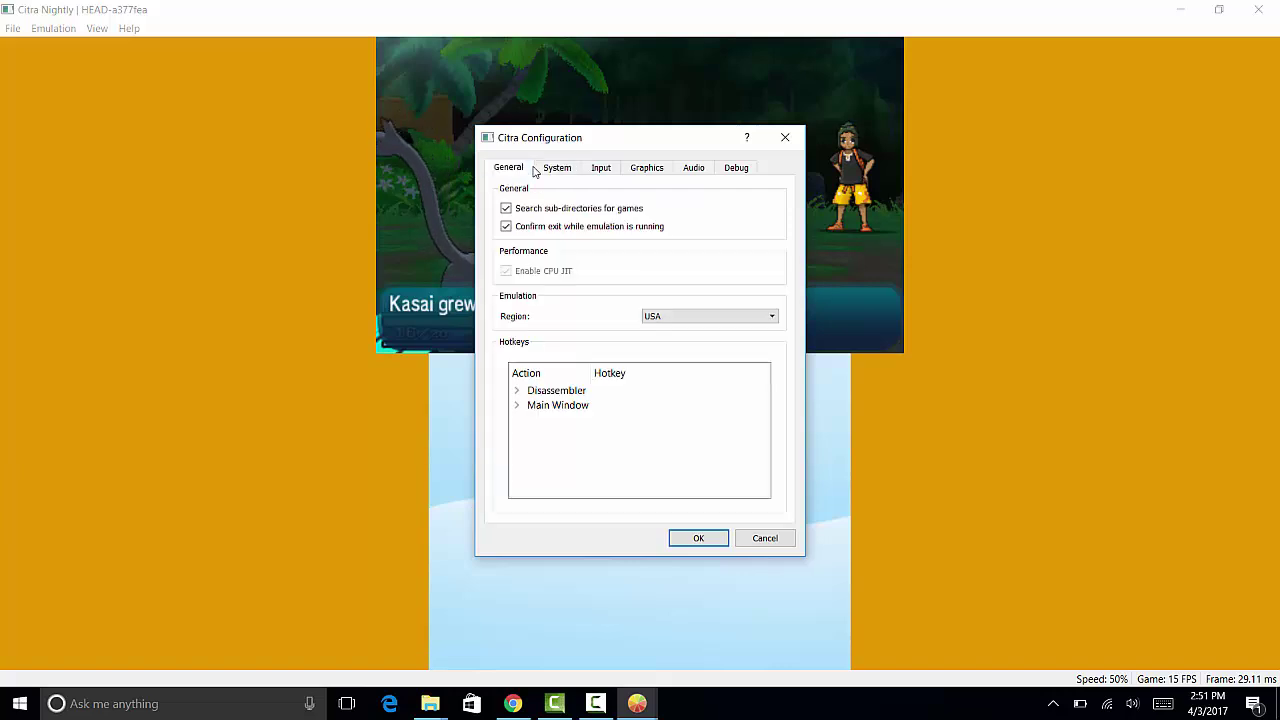
pyautogui.click(542, 170)
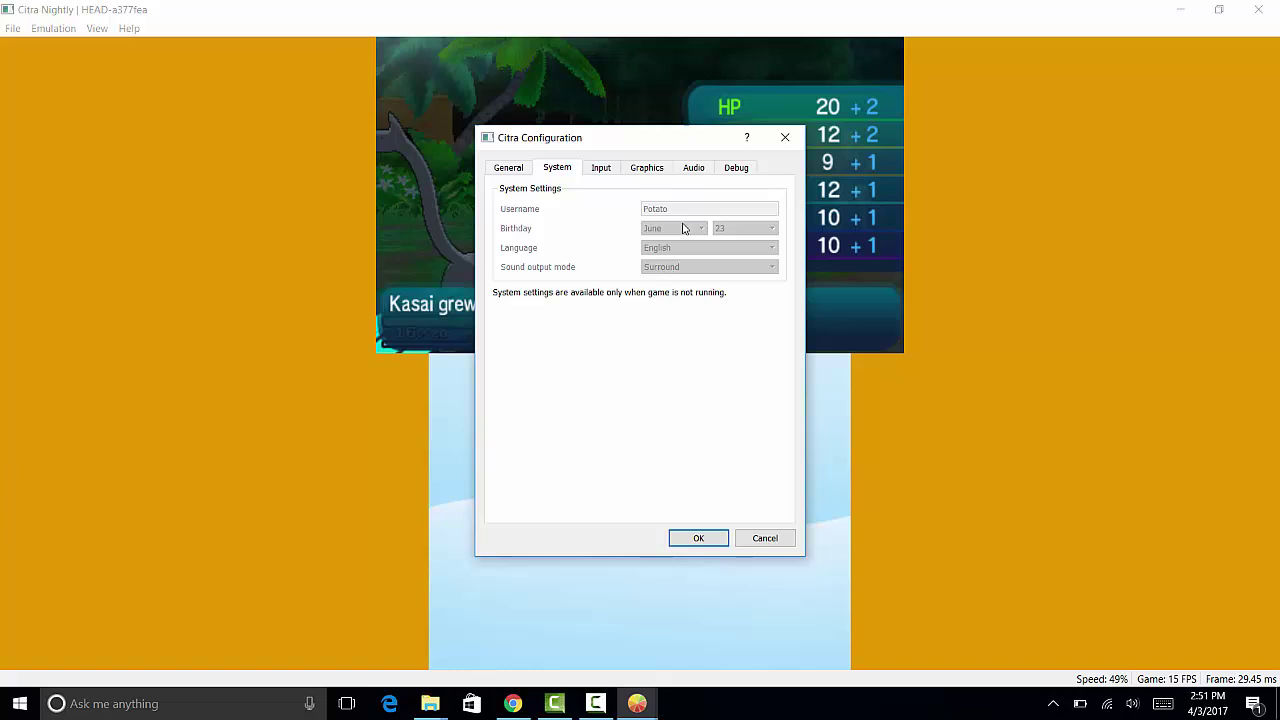
pyautogui.click(605, 179)
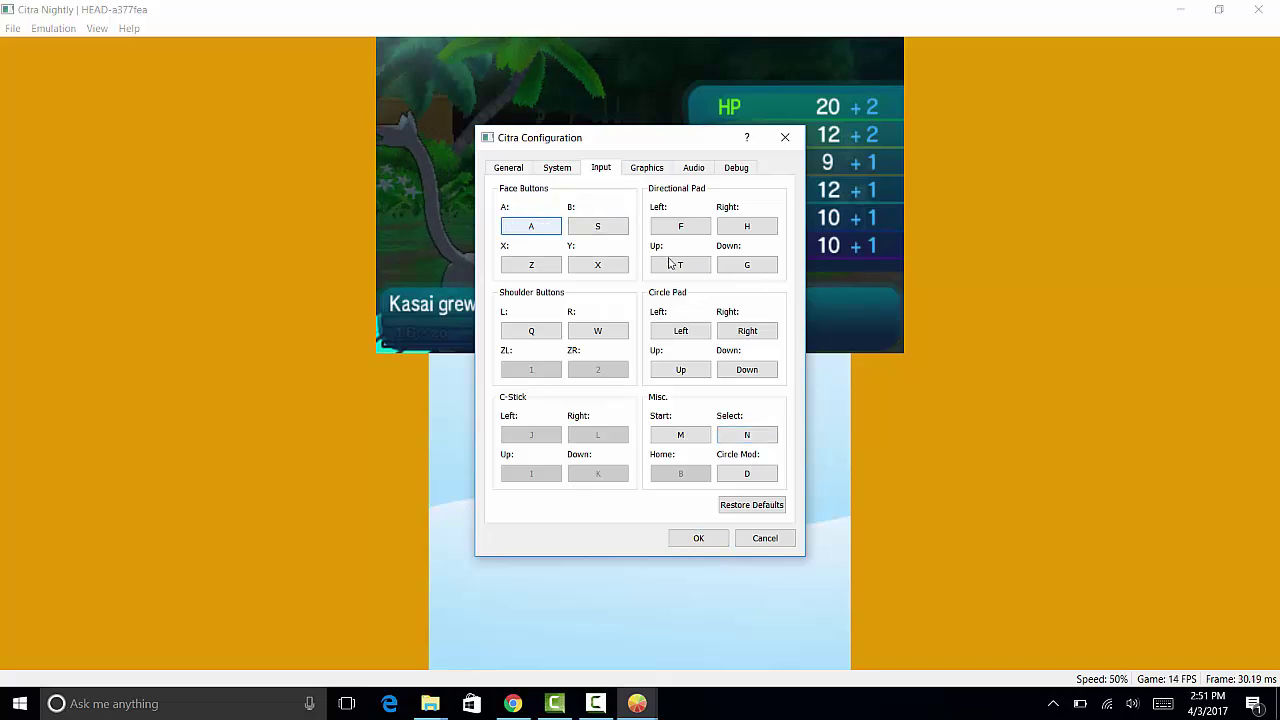
# Set the graphics internal resolution to 9x Native (3600x2160) and apply it to the running game.
pyautogui.click(646, 167)
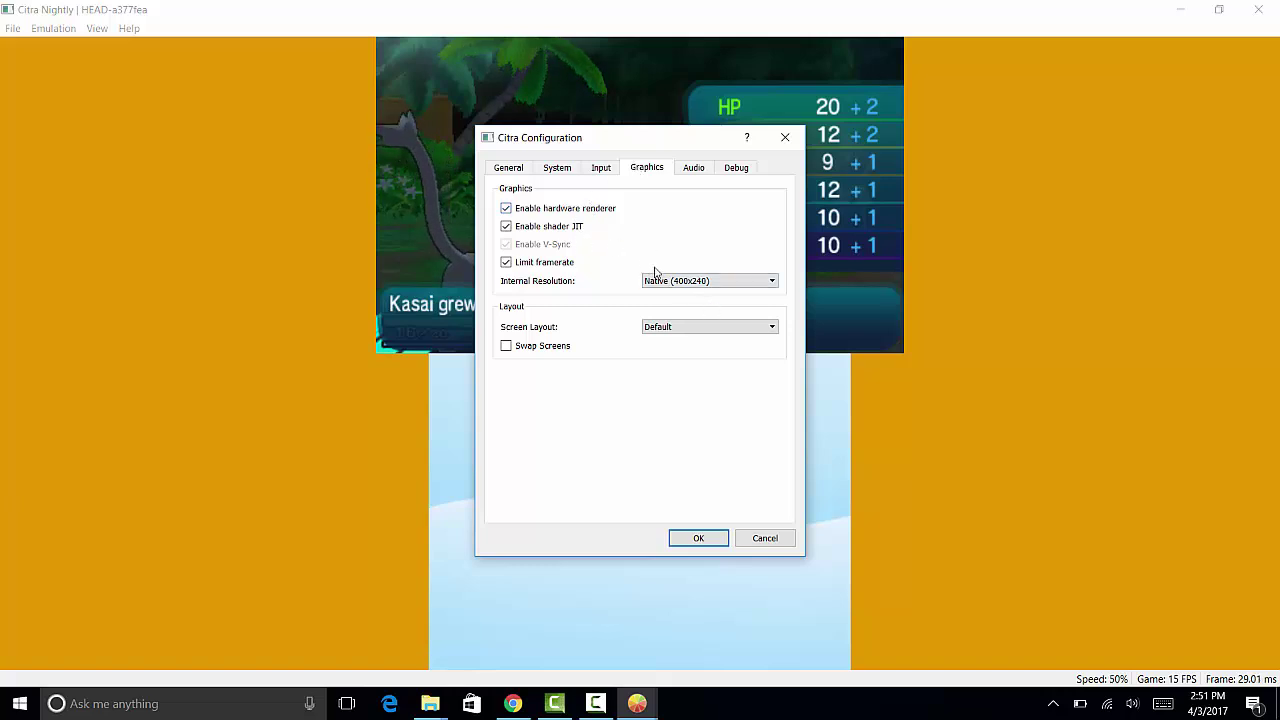
pyautogui.click(766, 281)
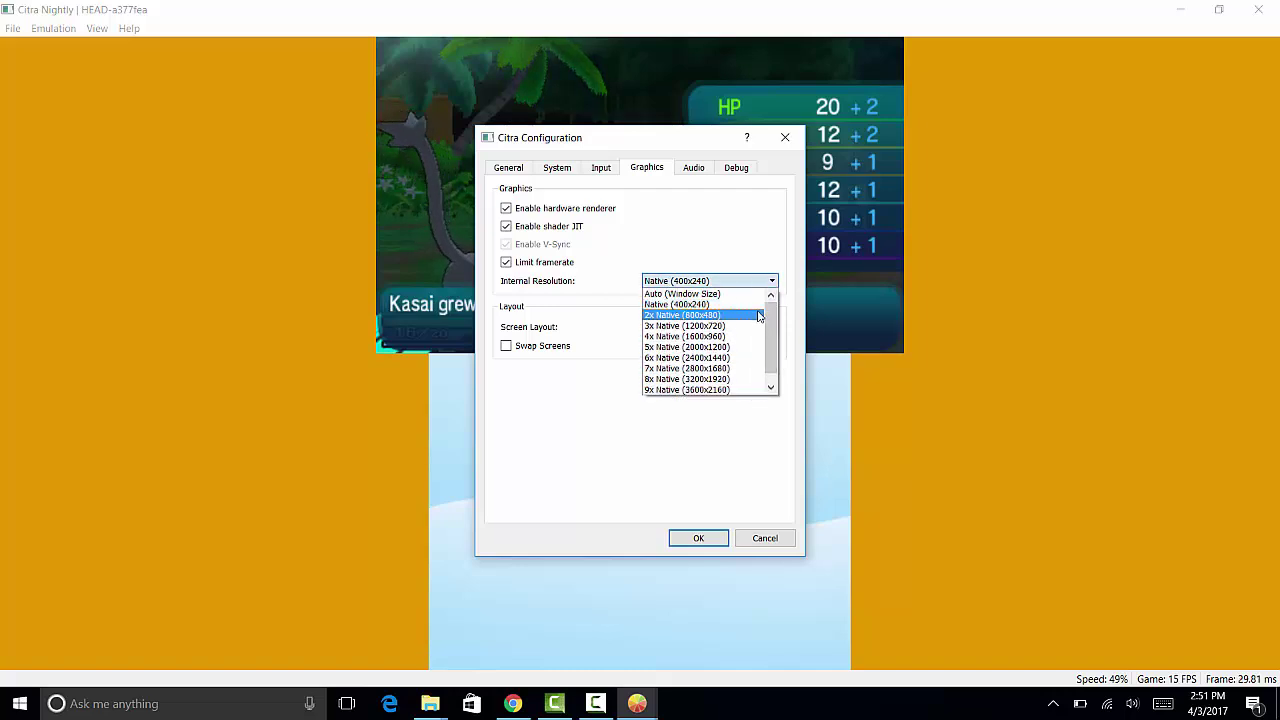
pyautogui.click(738, 390)
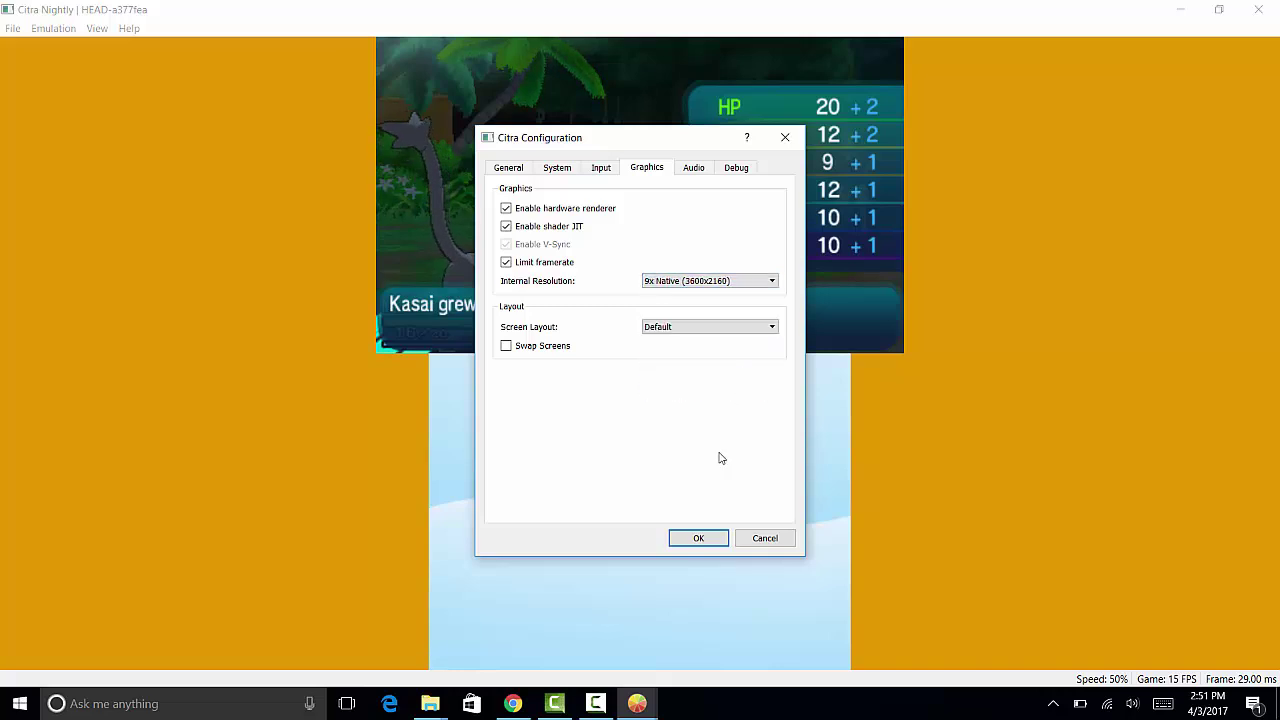
pyautogui.click(712, 540)
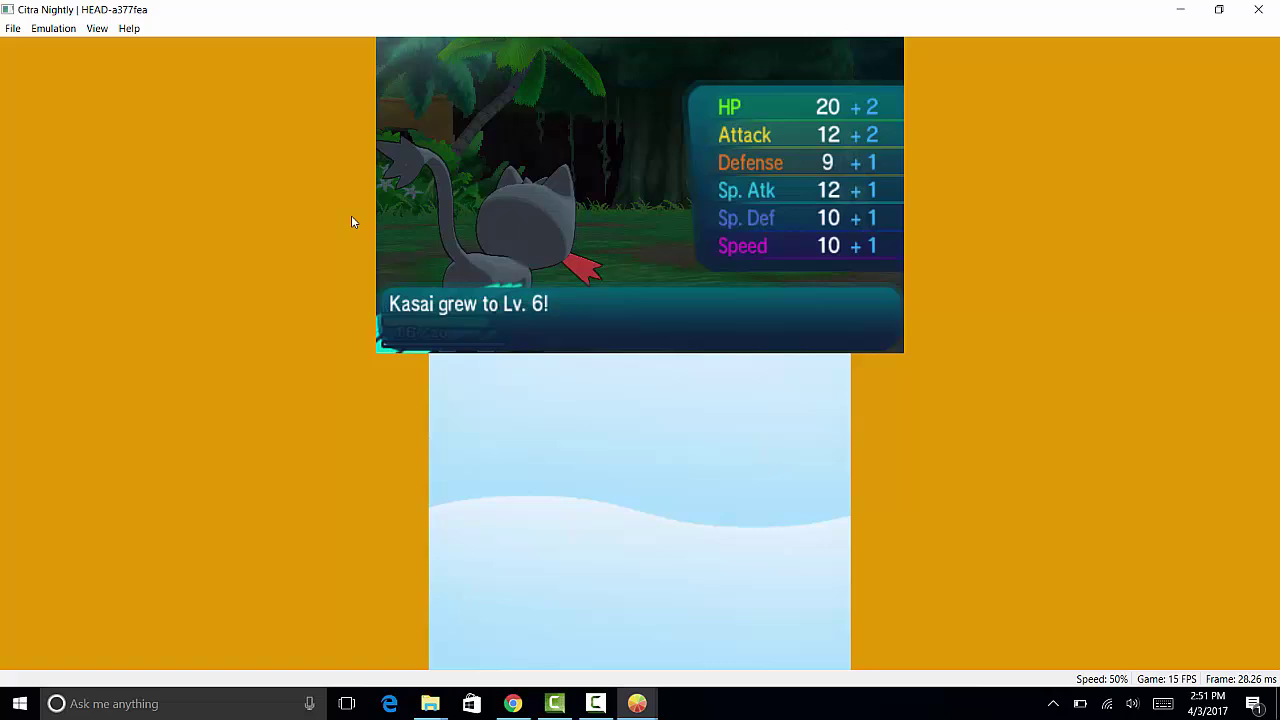
# Set the internal resolution back to Native (400x240) and the screen layout to Large Screen.
pyautogui.click(53, 28)
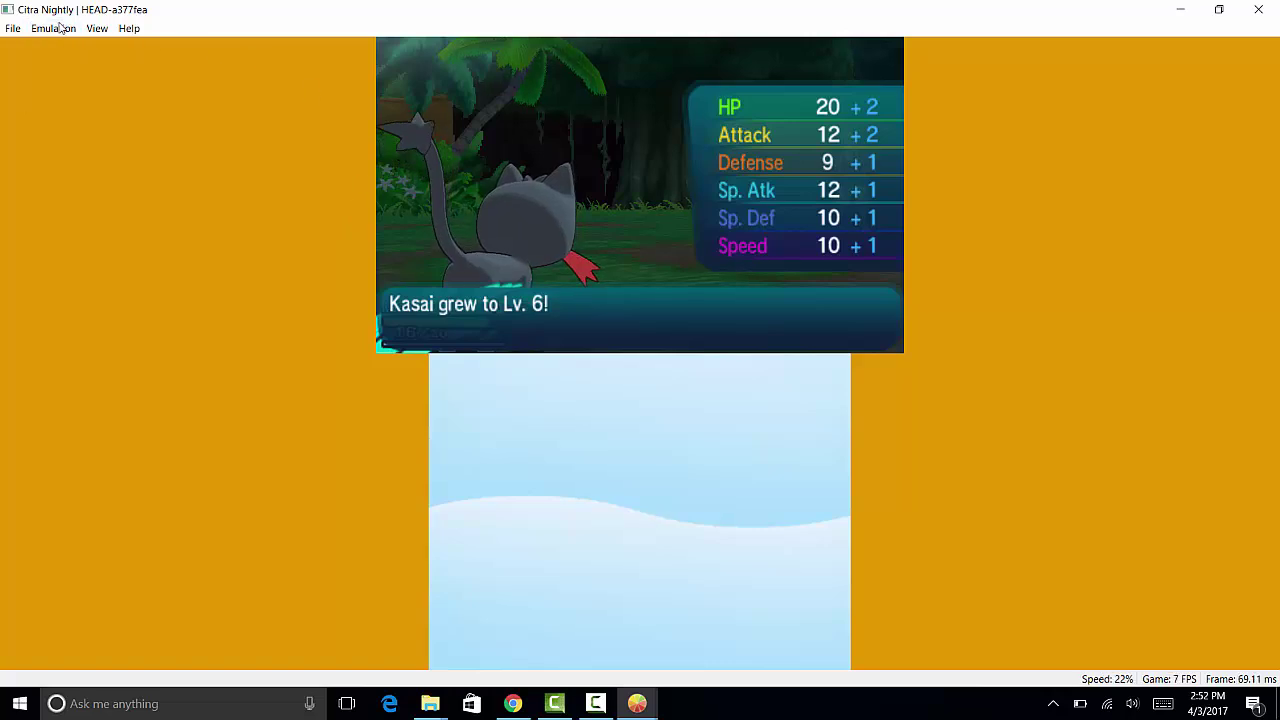
pyautogui.click(92, 100)
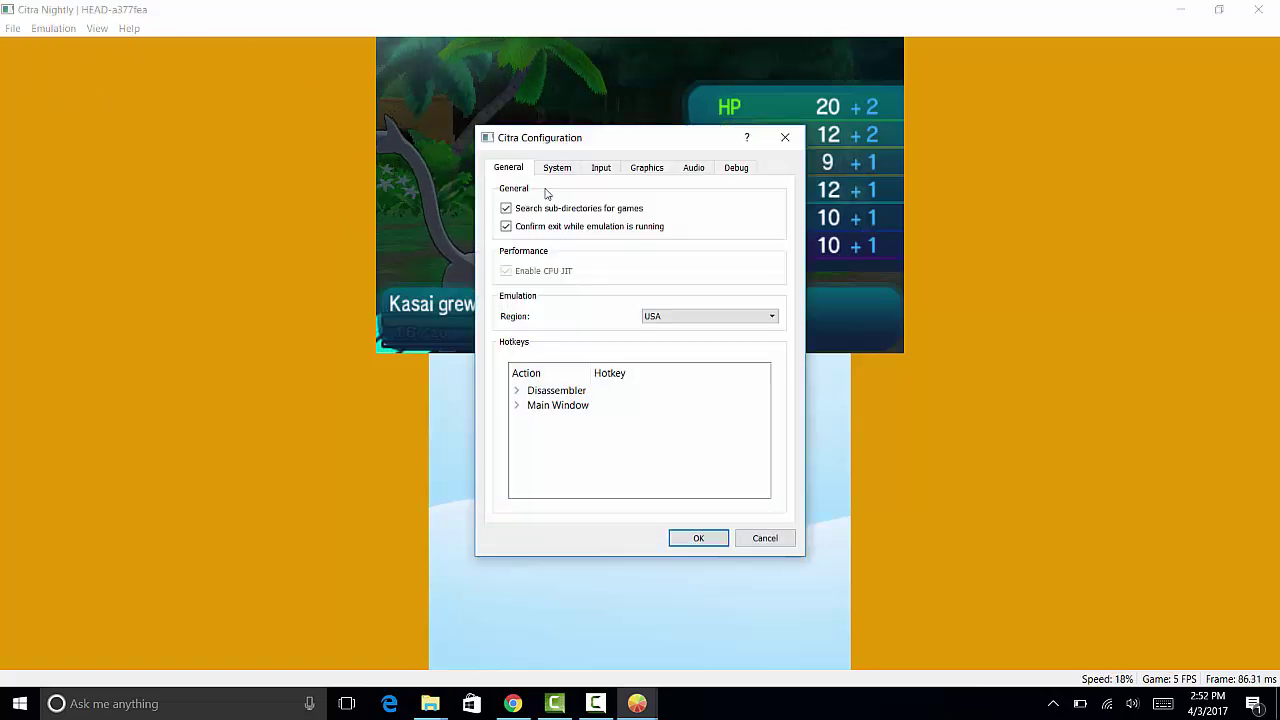
pyautogui.click(648, 172)
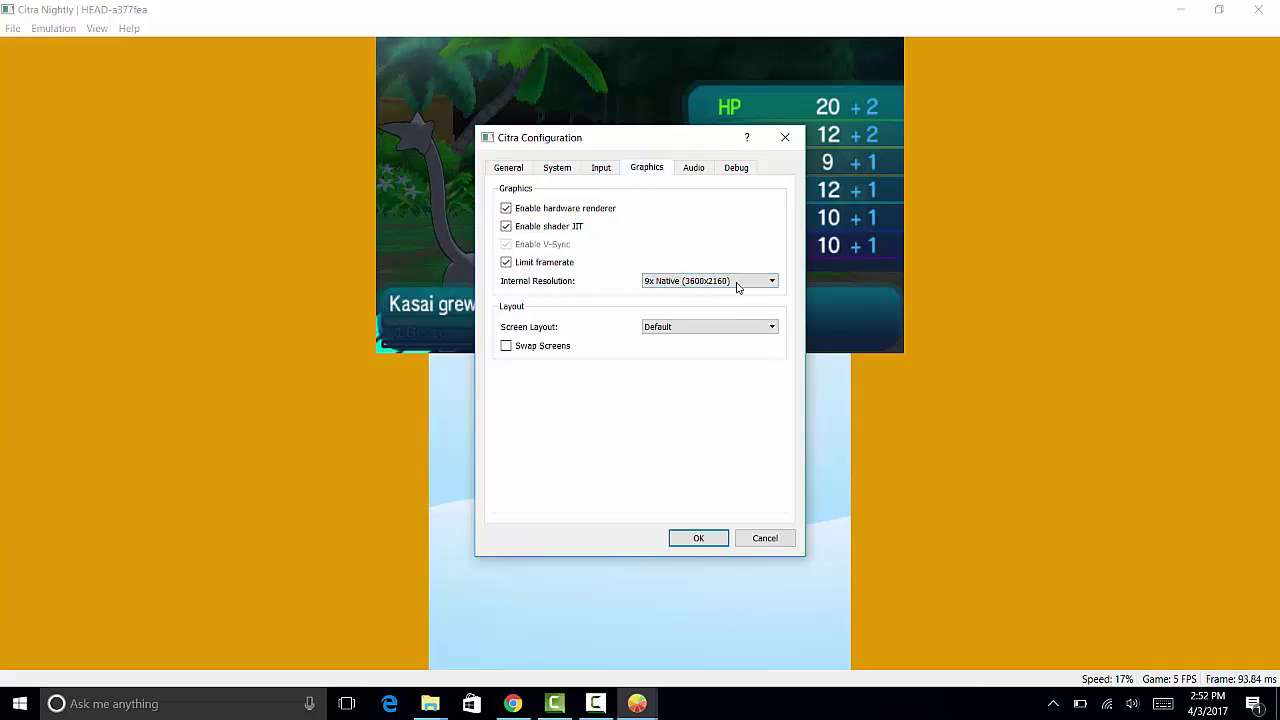
pyautogui.click(737, 284)
pyautogui.click(737, 308)
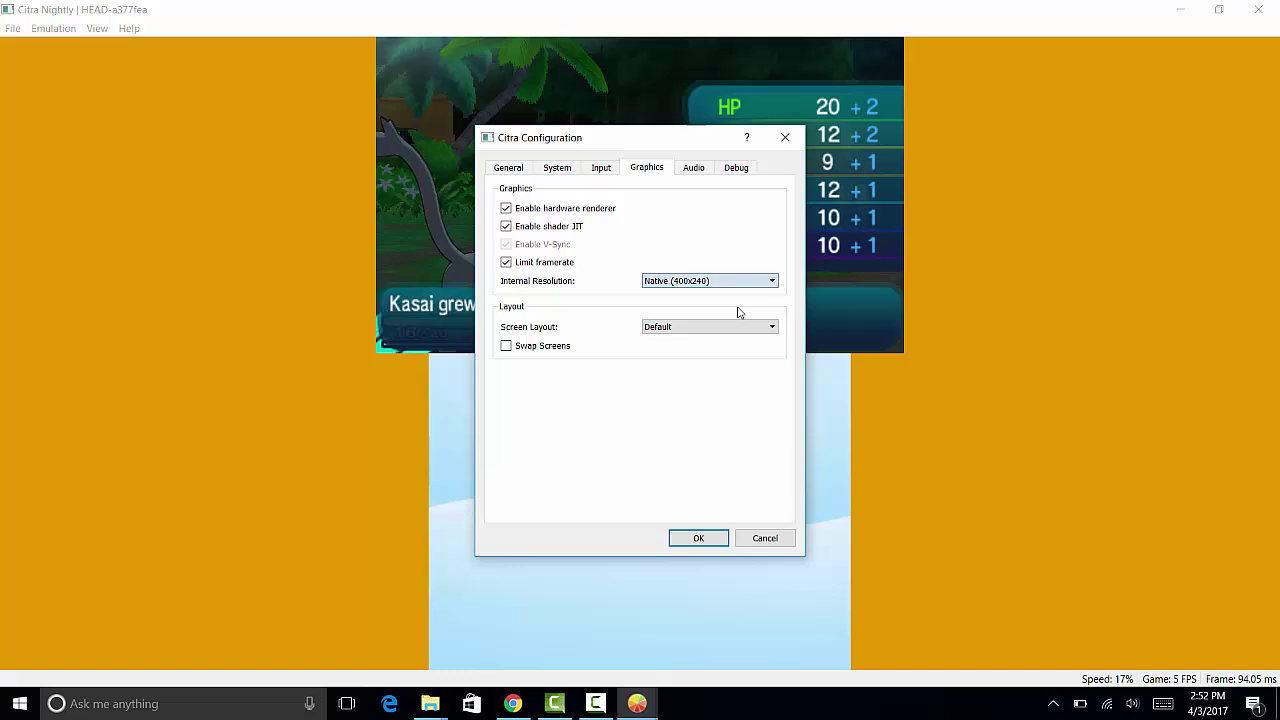
pyautogui.click(742, 331)
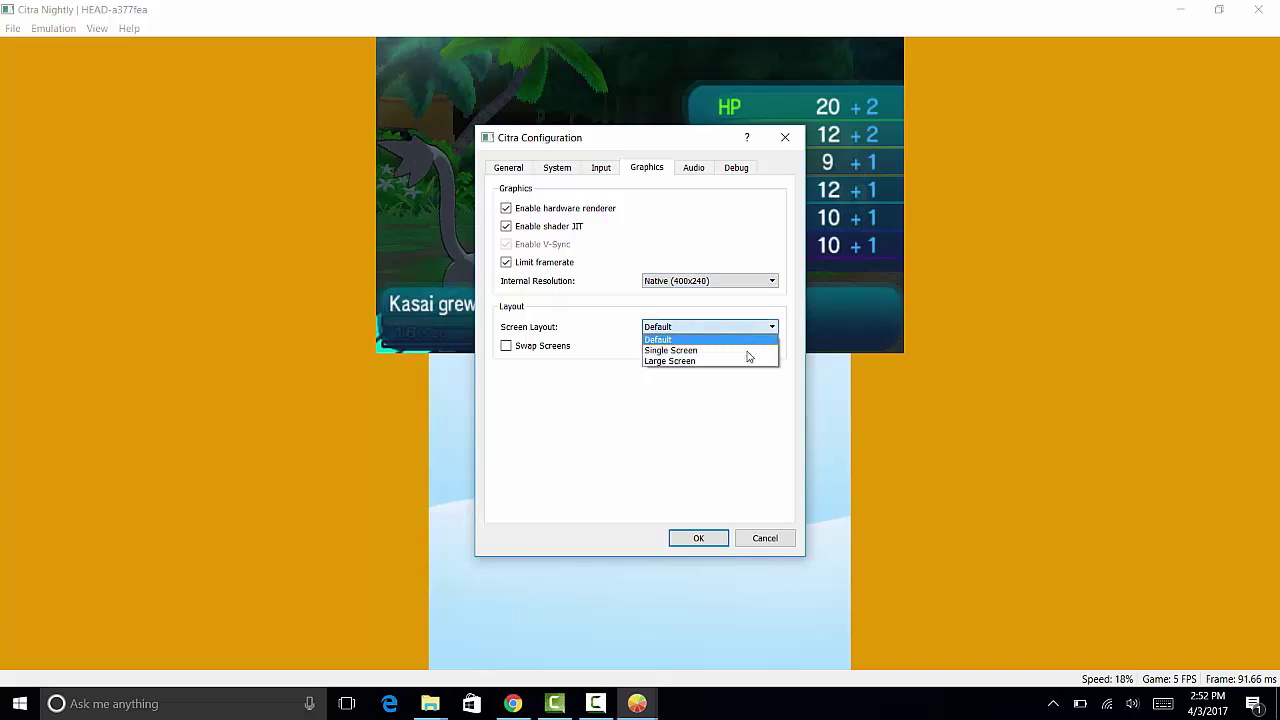
pyautogui.click(742, 360)
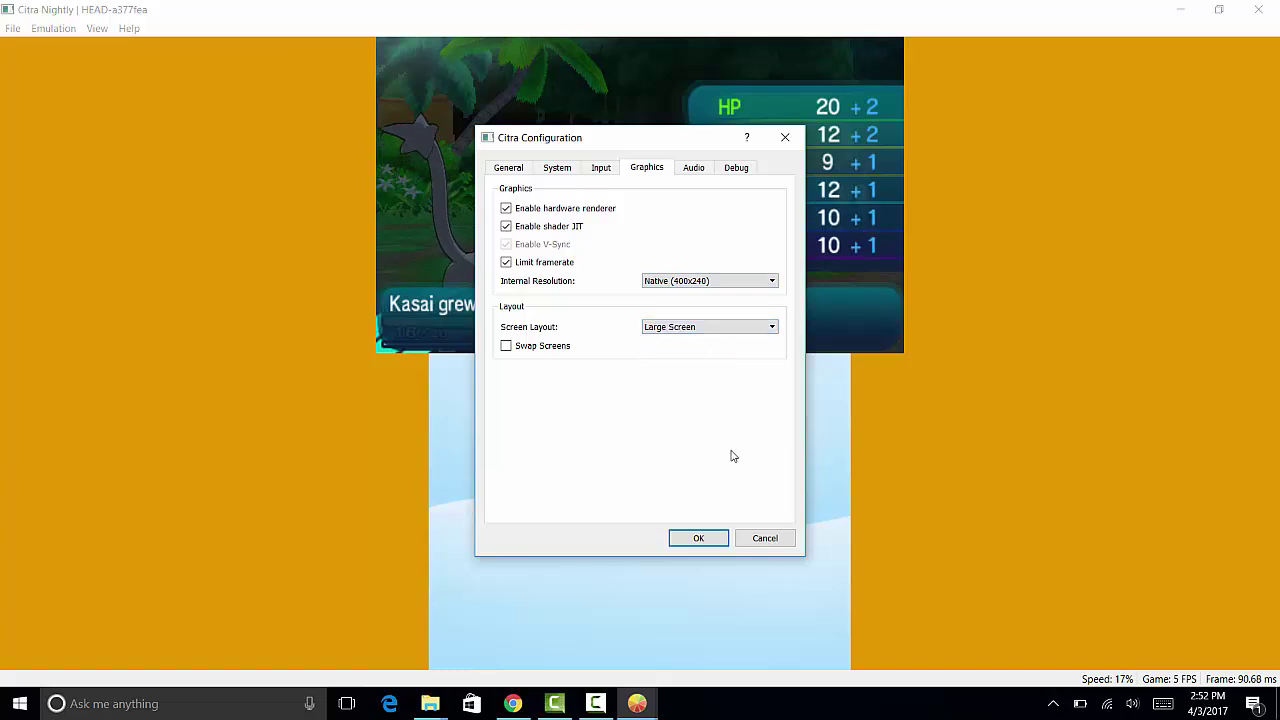
pyautogui.click(699, 537)
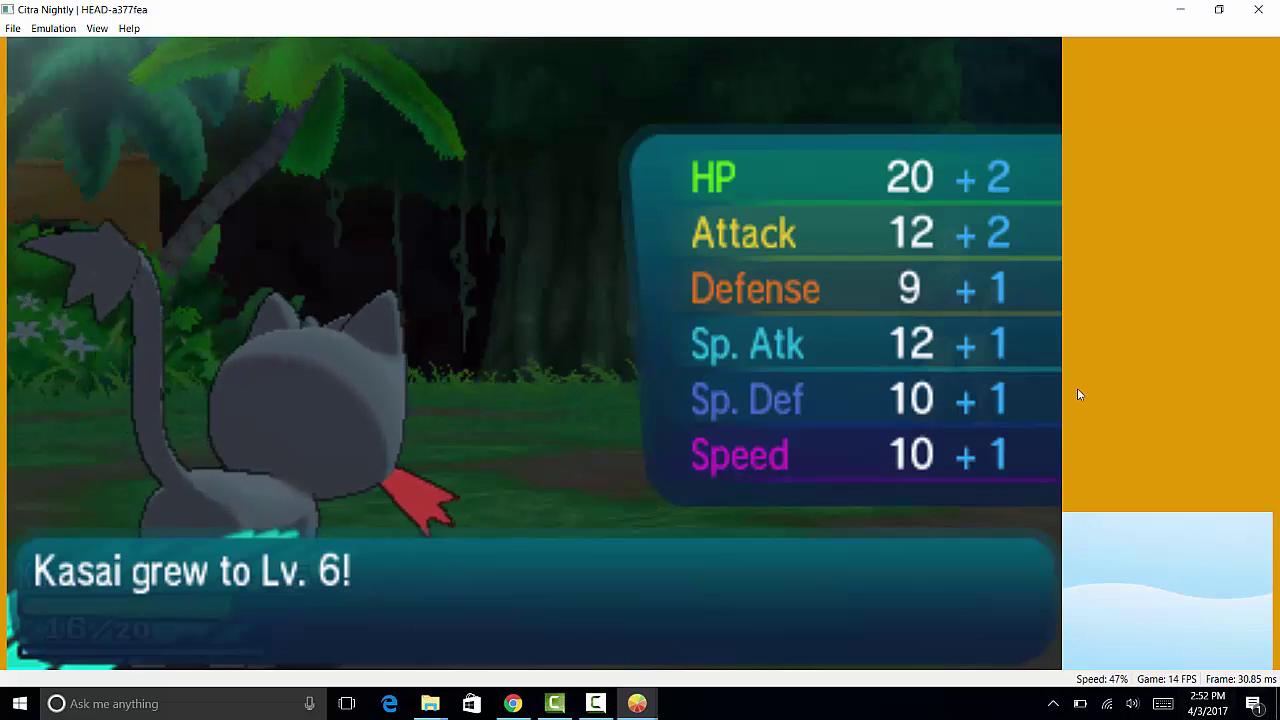
# Change the screen layout to Single Screen in the graphics configuration.
pyautogui.click(53, 28)
pyautogui.click(88, 100)
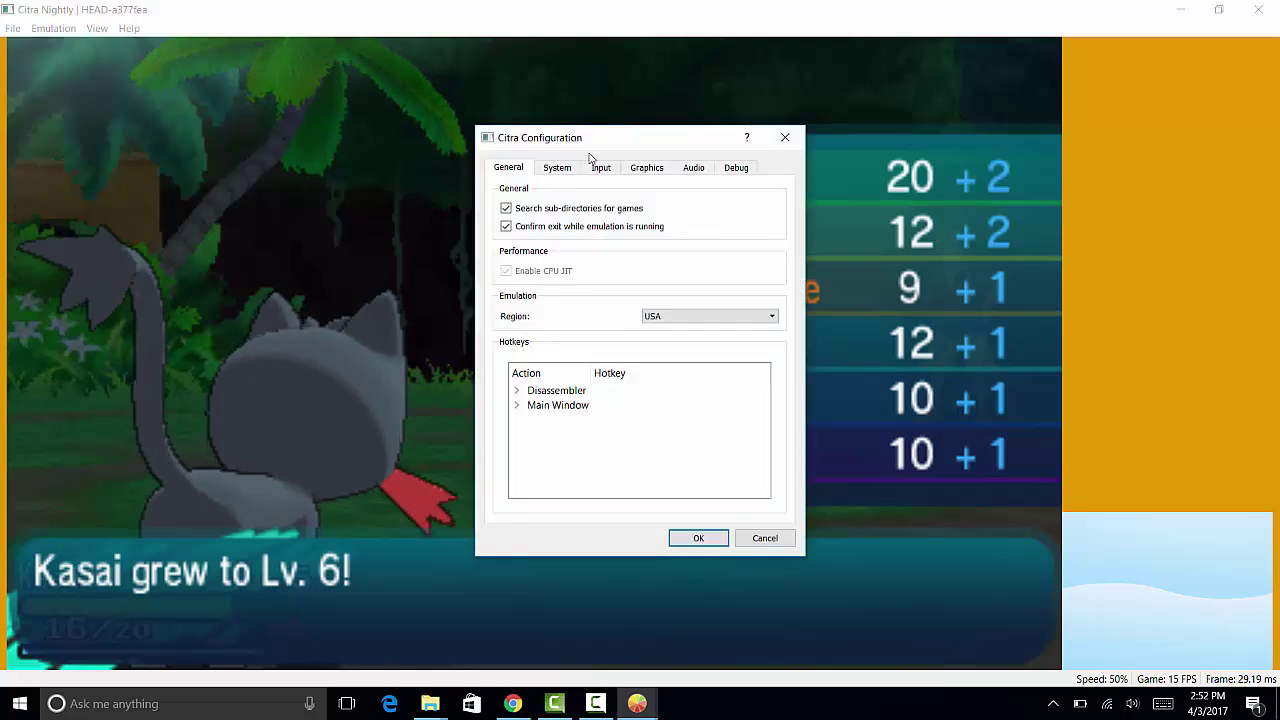
pyautogui.click(646, 167)
pyautogui.click(740, 328)
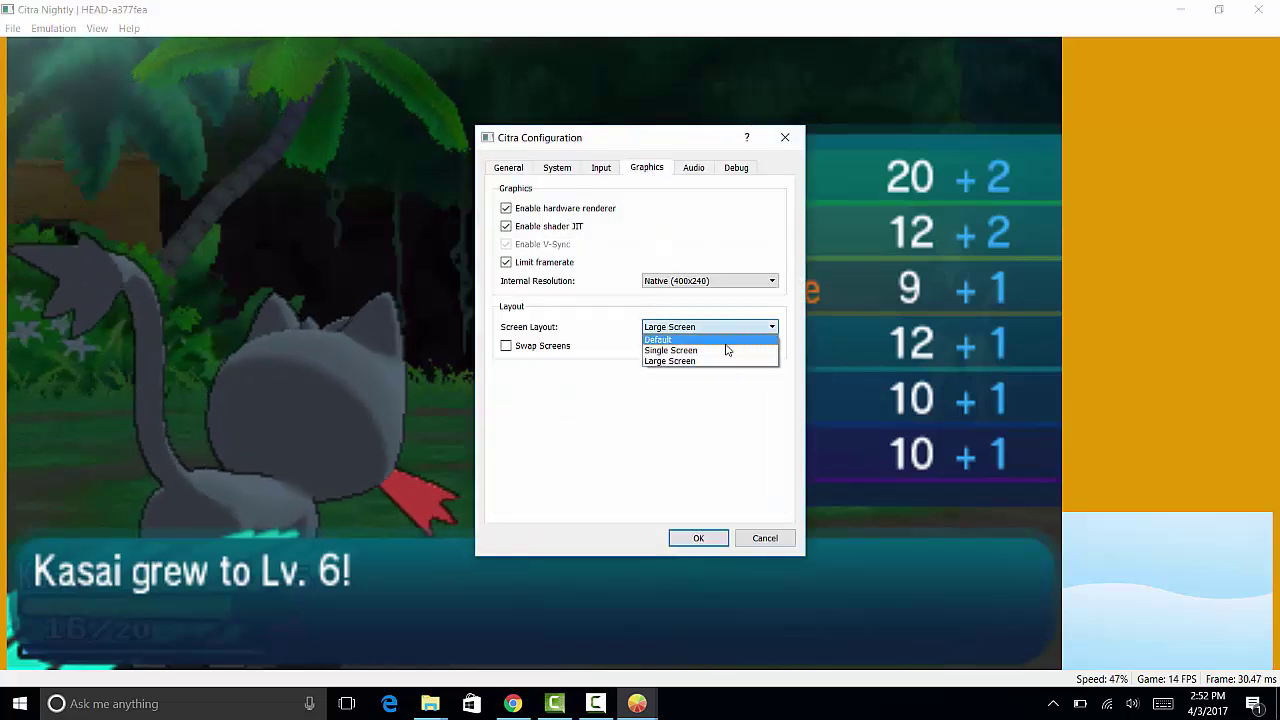
pyautogui.click(725, 351)
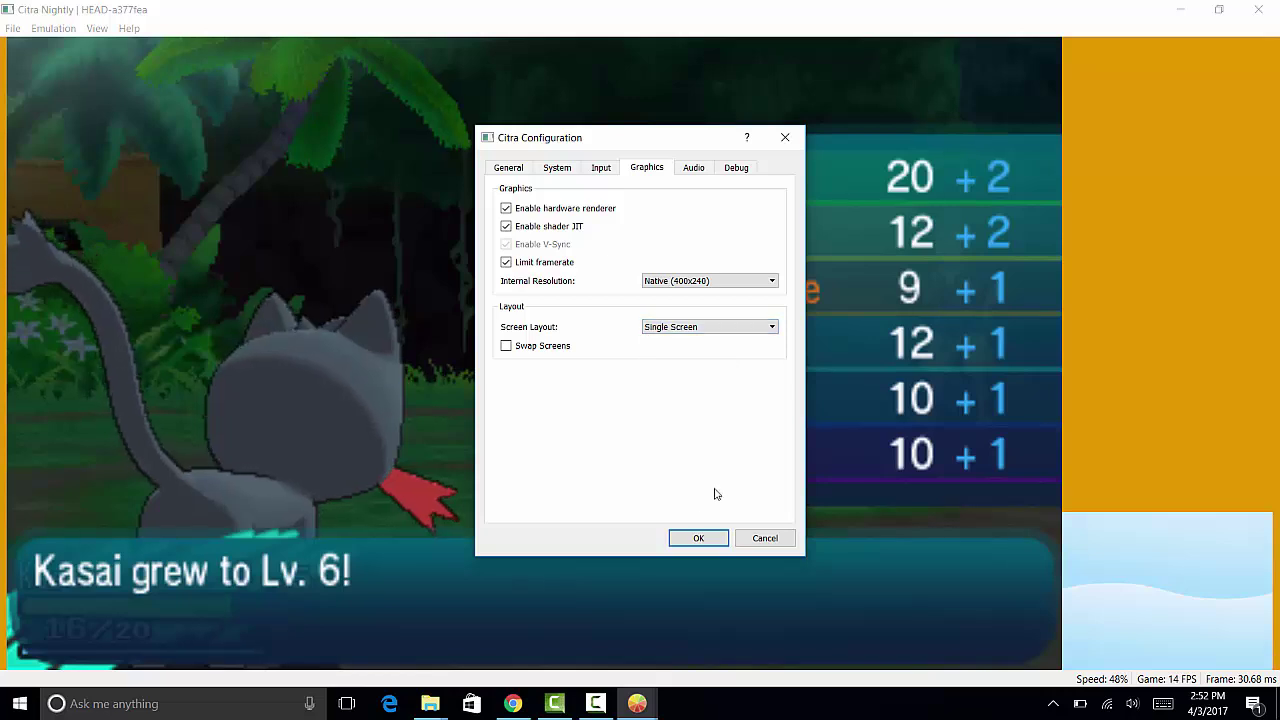
pyautogui.click(697, 536)
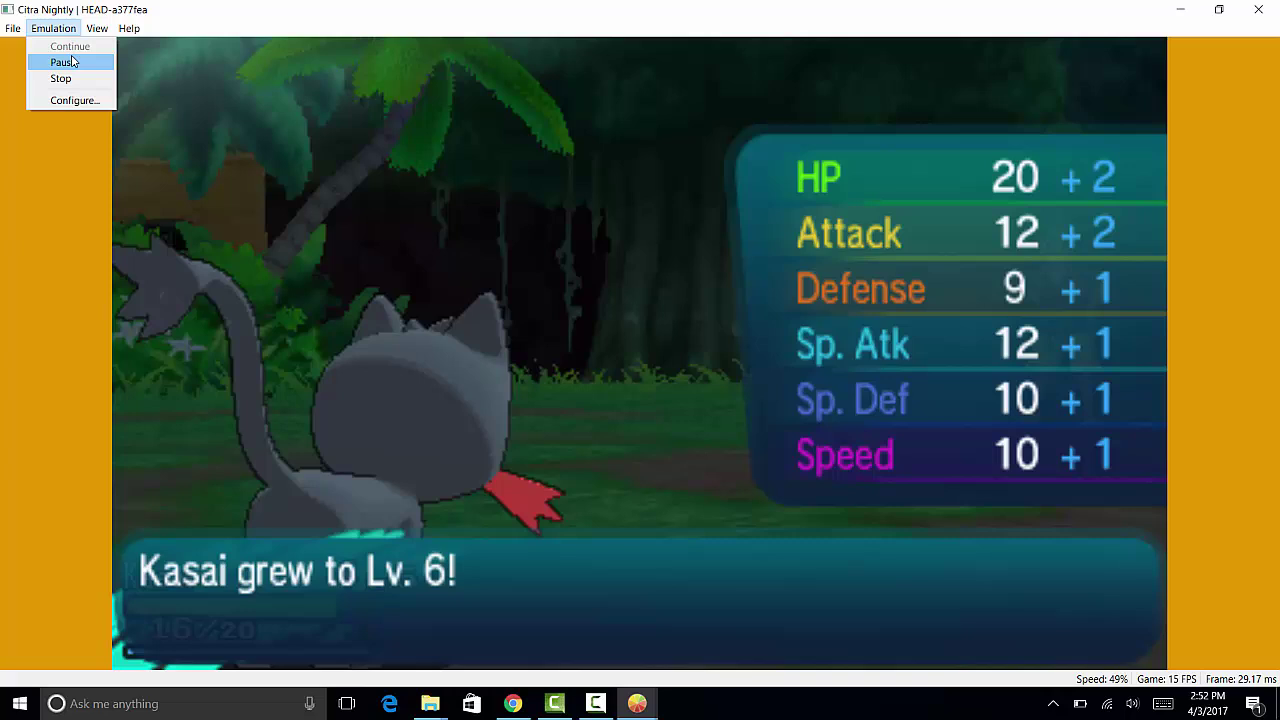
# Return the screen layout to Default in the graphics configuration.
pyautogui.click(74, 100)
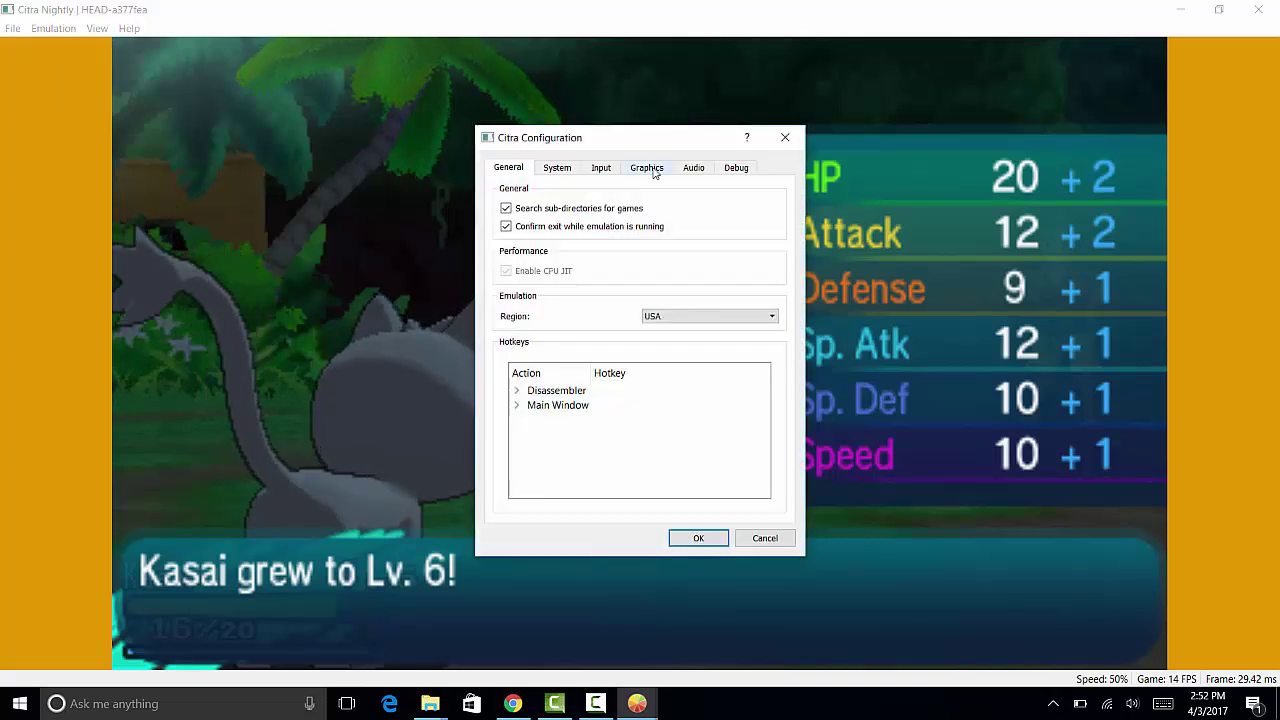
pyautogui.click(648, 168)
pyautogui.click(766, 327)
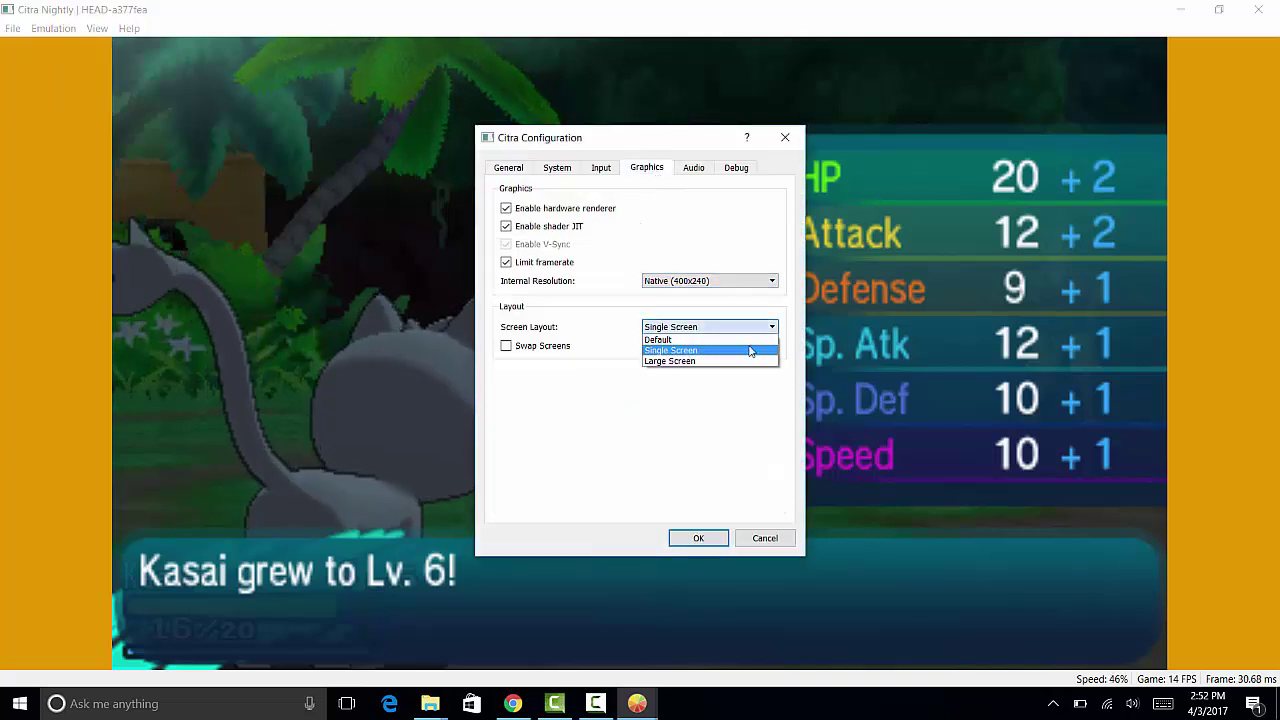
pyautogui.click(748, 340)
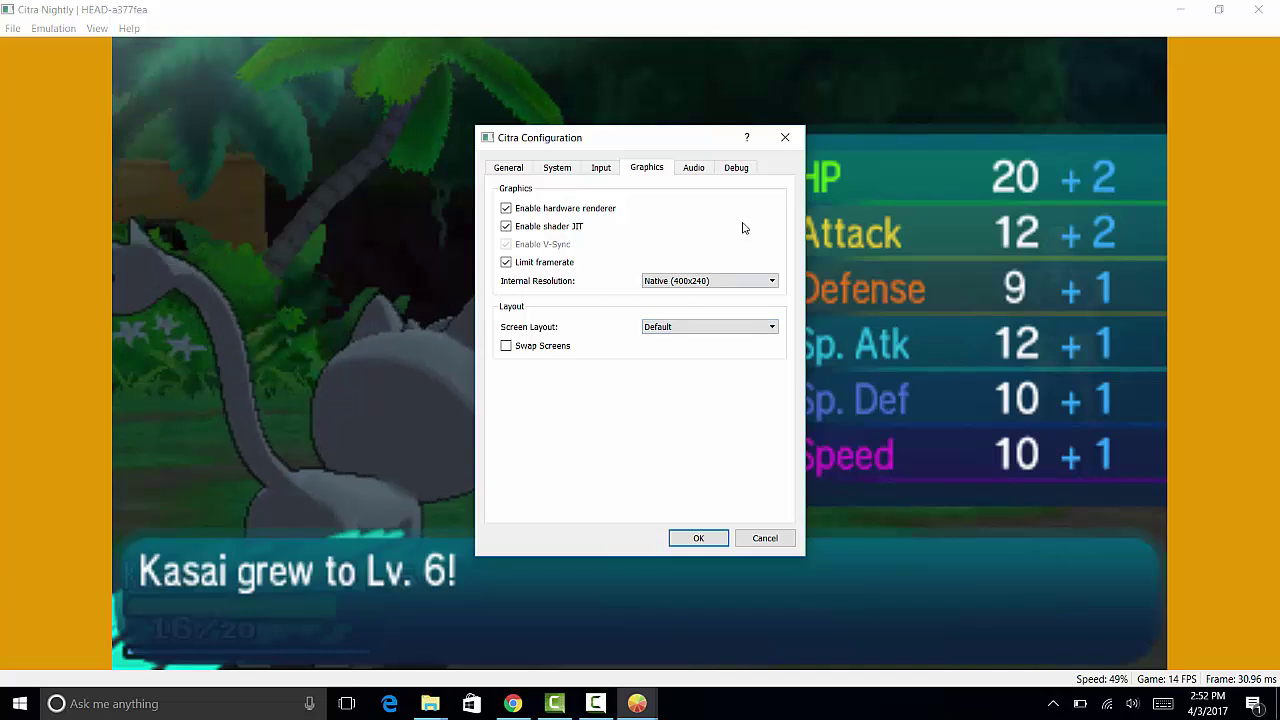
pyautogui.click(698, 539)
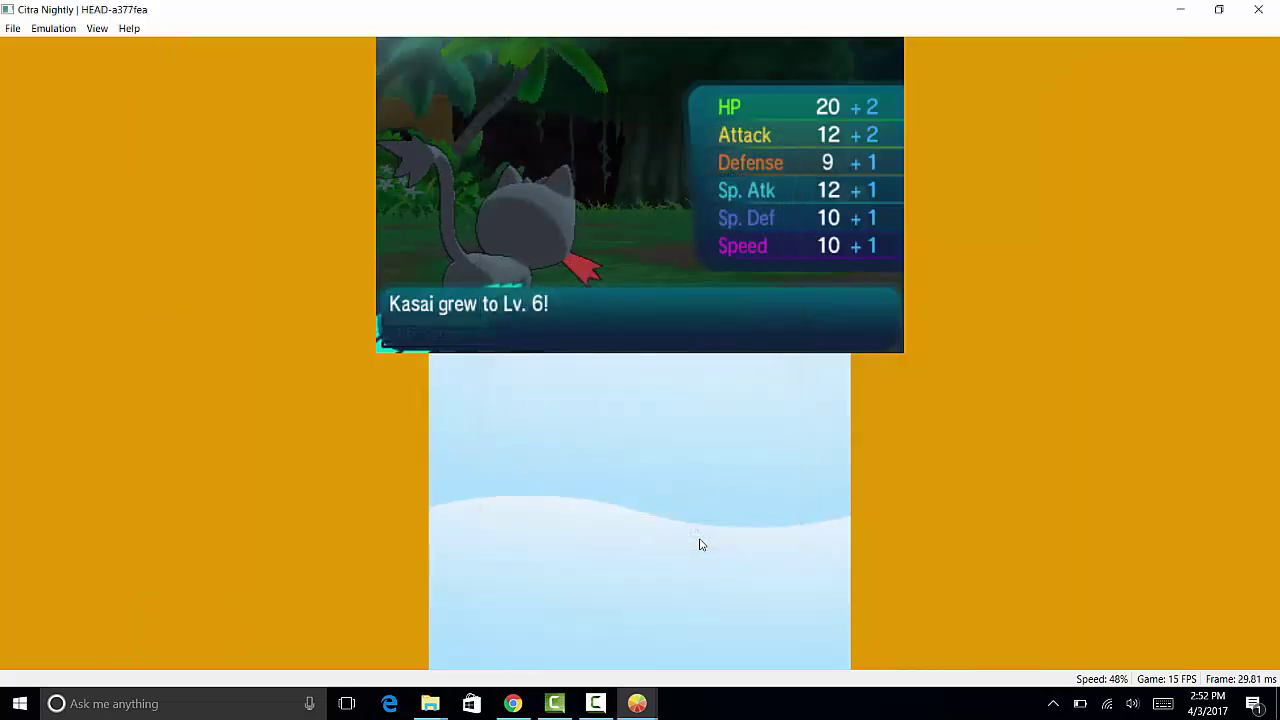
# Select null again as the audio output engine and apply the configuration.
pyautogui.click(72, 30)
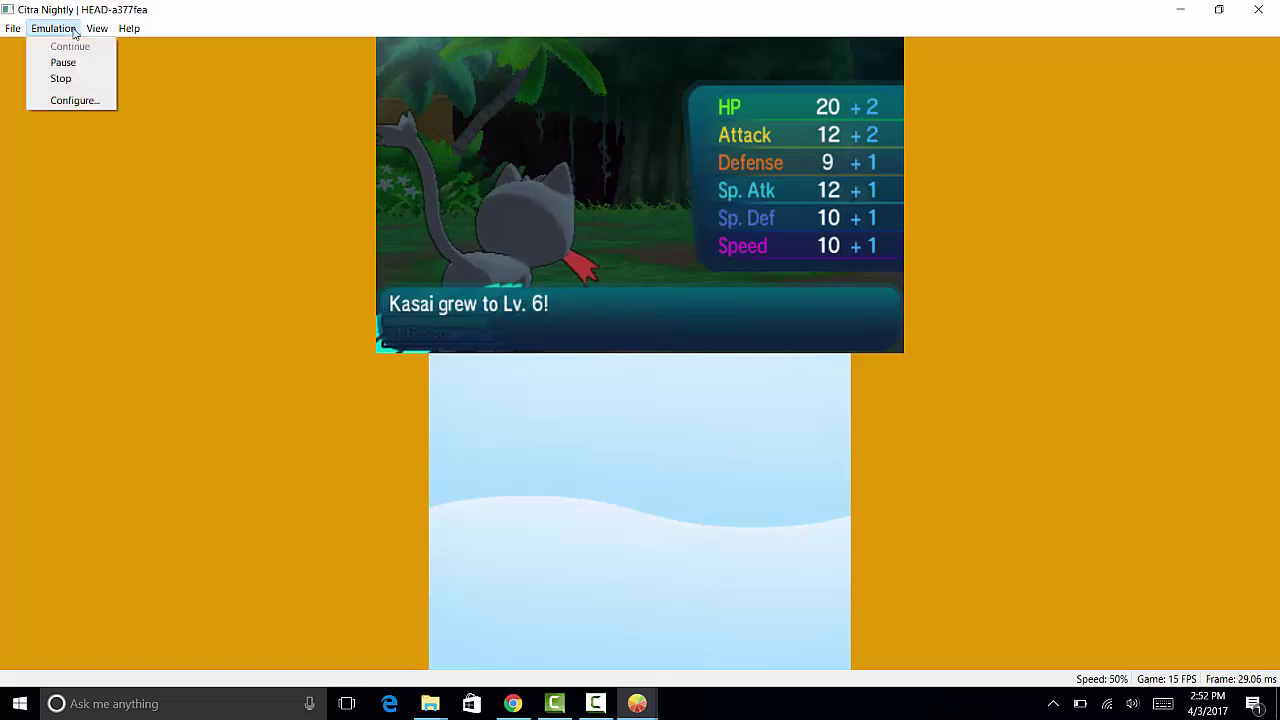
pyautogui.click(100, 100)
pyautogui.click(706, 168)
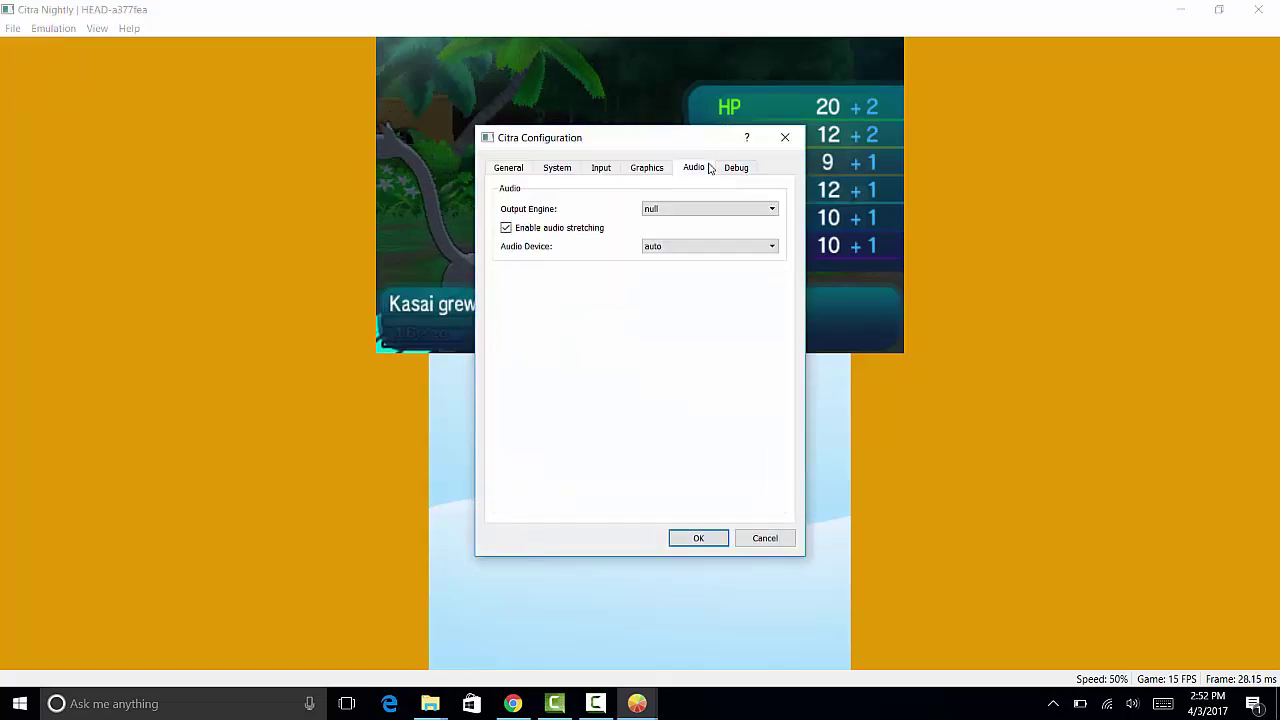
pyautogui.click(737, 209)
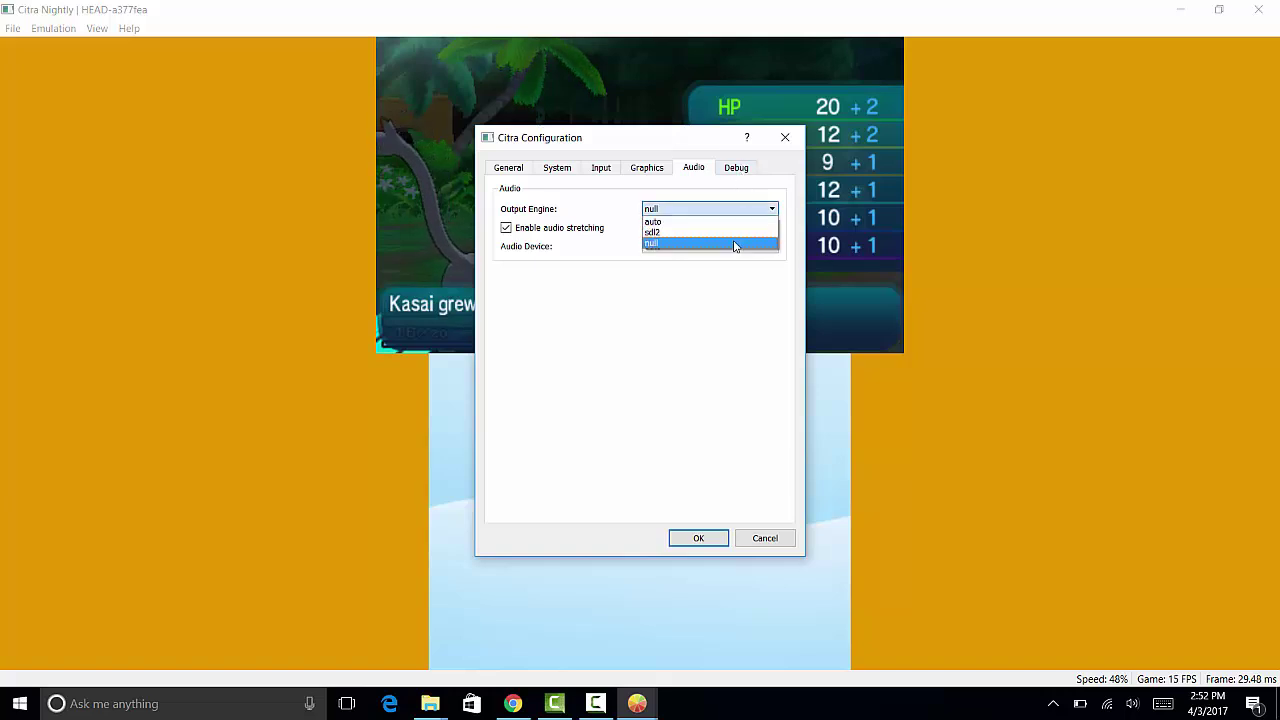
pyautogui.click(735, 244)
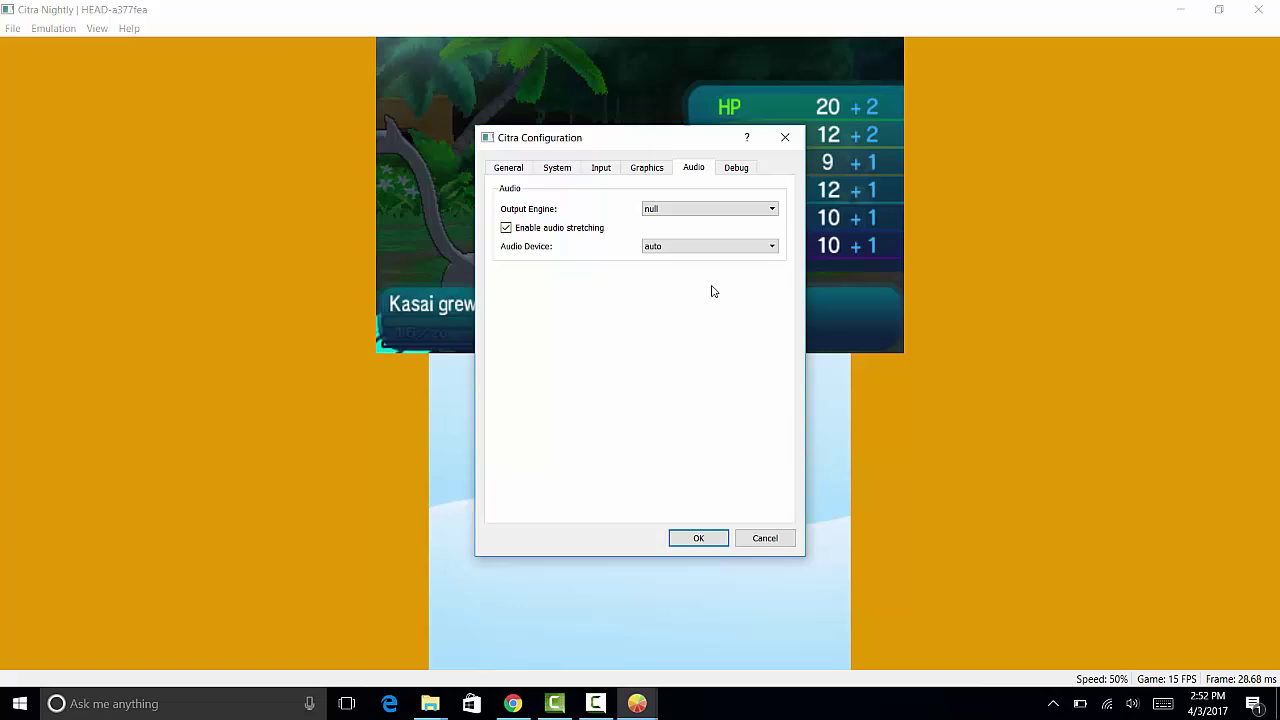
pyautogui.click(716, 541)
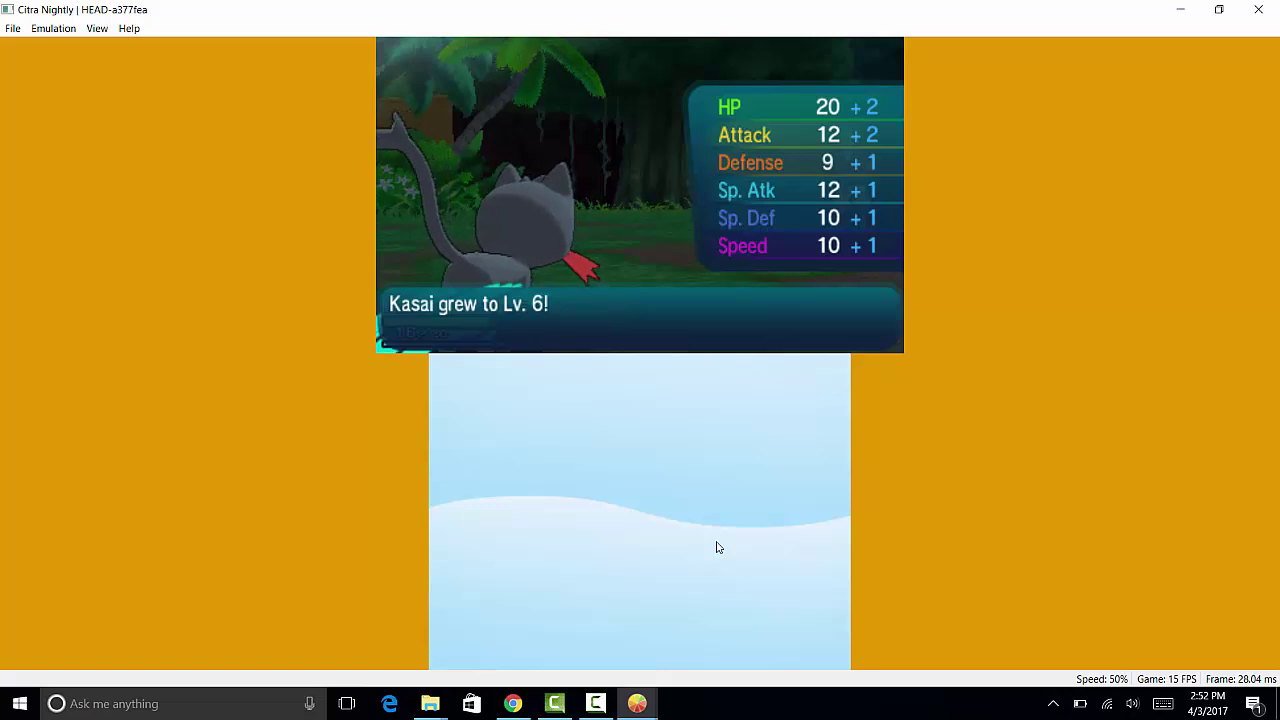
# Advance the game's level-up display from the stat increases to the new stat totals.
pyautogui.press('a')
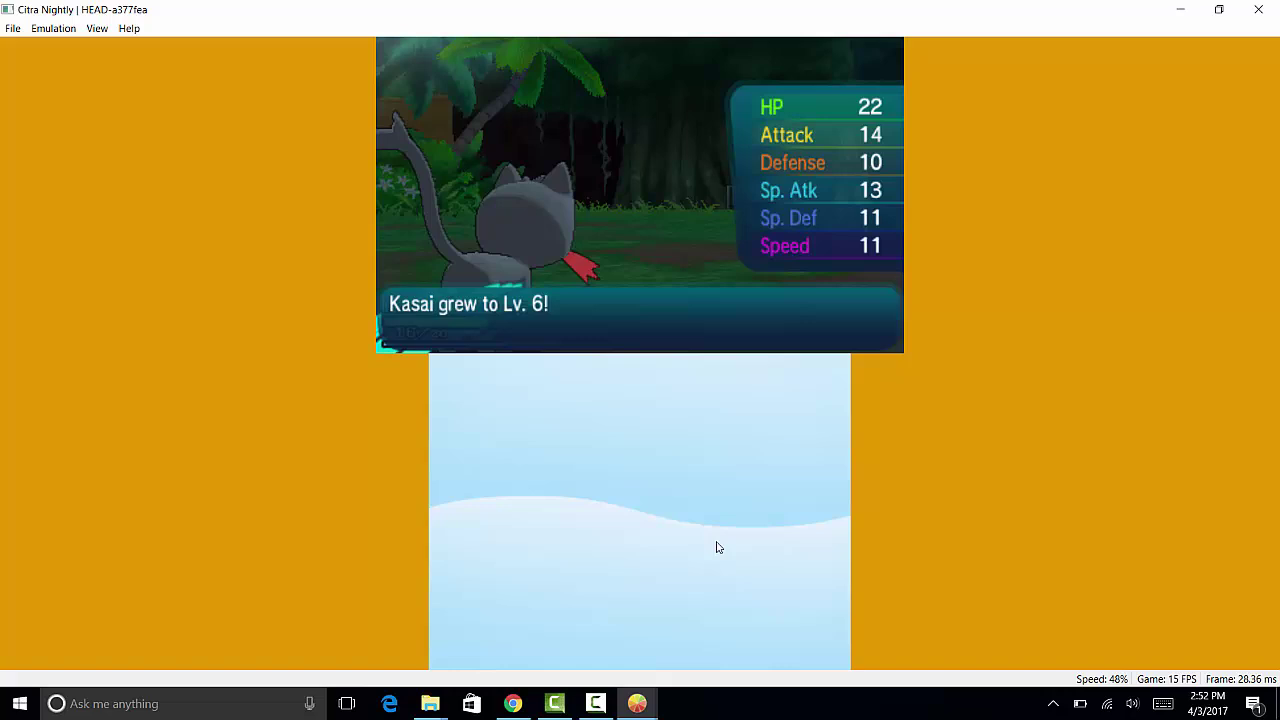